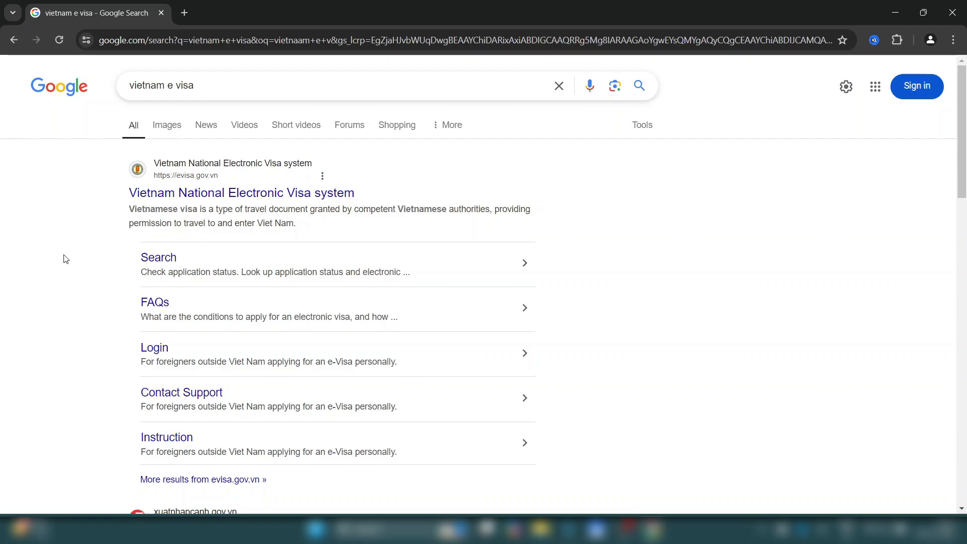
Open the Vietnam National Electronic Visa system site and start an application, accepting both declaration confirmations.
{"action": "left_click", "coordinate": [150, 197]}
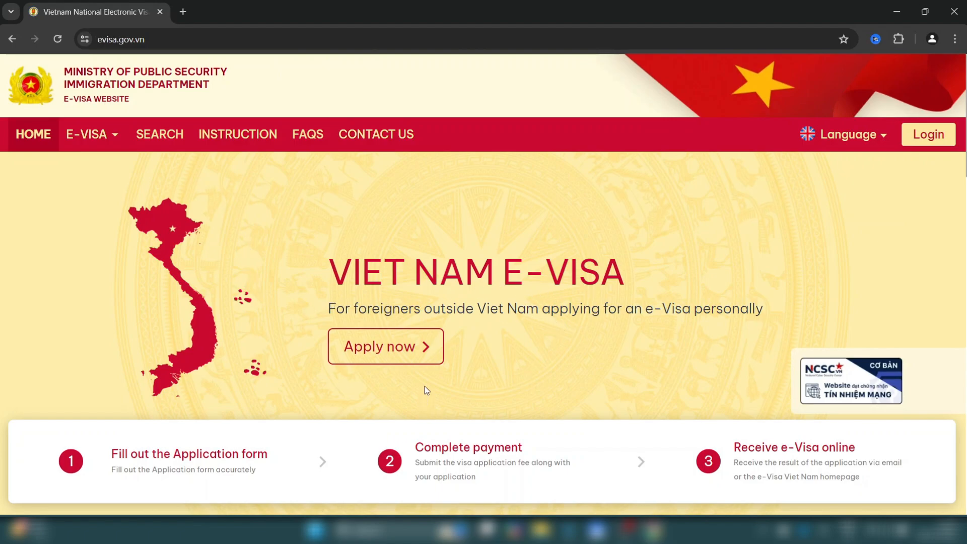
{"action": "left_click", "coordinate": [427, 345]}
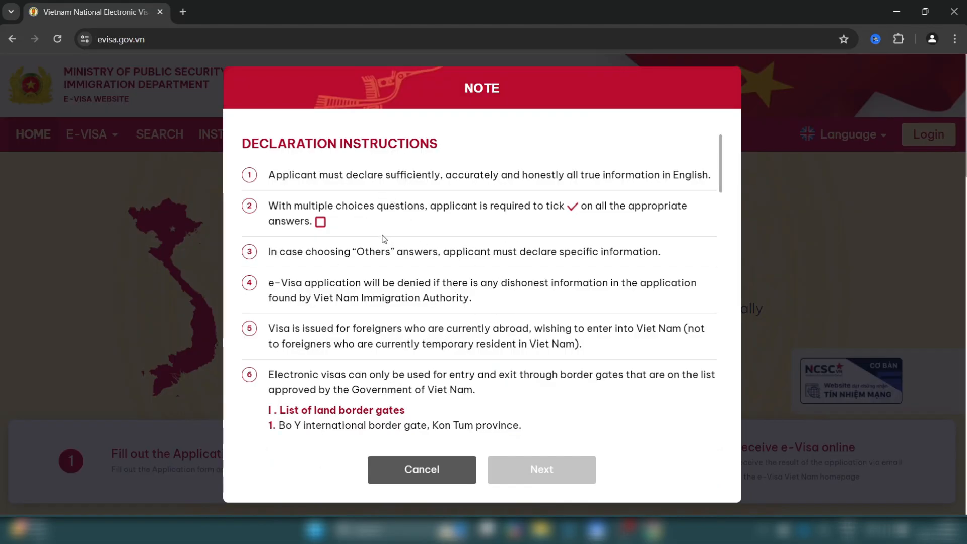
{"action": "scroll", "coordinate": [384, 239], "scroll_direction": "down", "scroll_amount": 20}
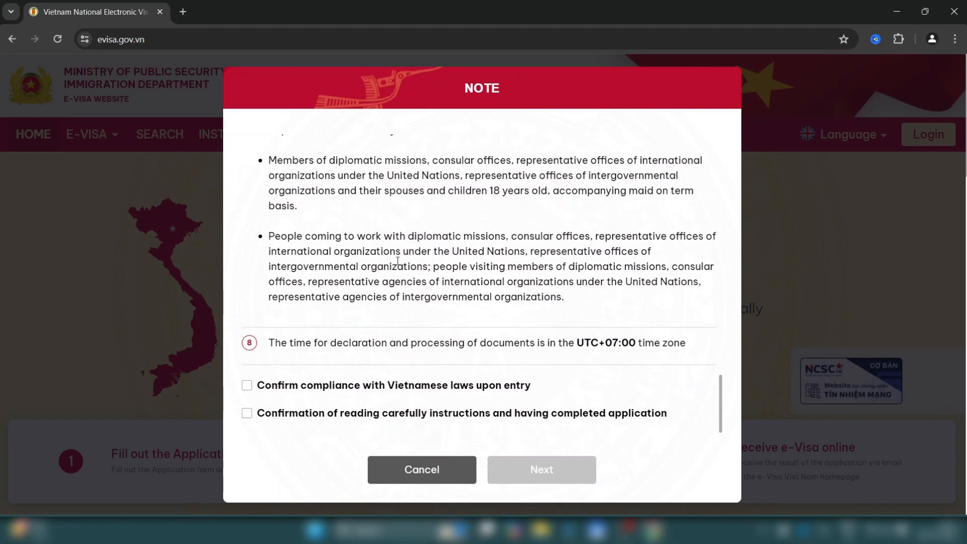
{"action": "left_click", "coordinate": [247, 385]}
{"action": "left_click", "coordinate": [247, 413]}
{"action": "left_click", "coordinate": [542, 469]}
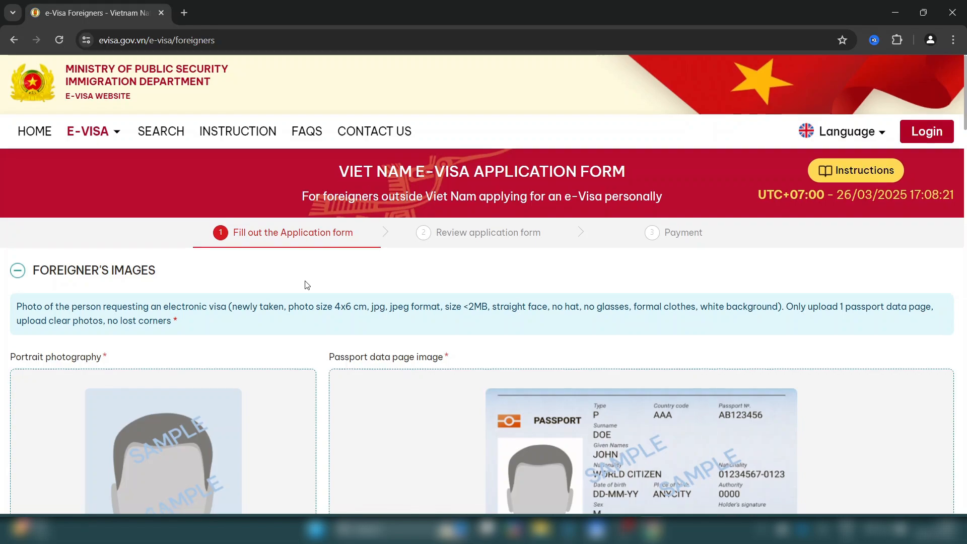
Look through the e-Visa application form's sections, from the foreigner's images to the trip information.
{"action": "scroll", "coordinate": [304, 284], "scroll_direction": "down", "scroll_amount": 3}
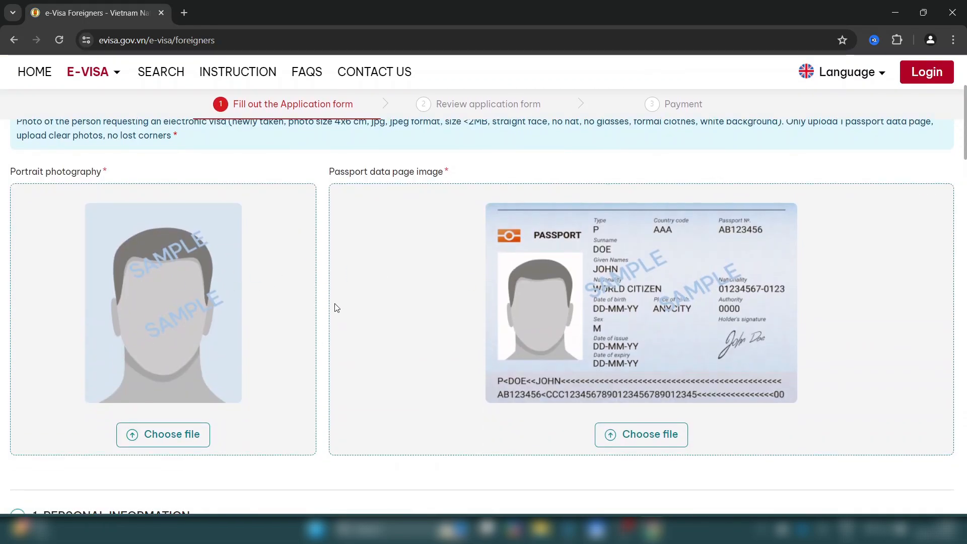
{"action": "scroll", "coordinate": [336, 307], "scroll_direction": "down", "scroll_amount": 4}
{"action": "scroll", "coordinate": [276, 309], "scroll_direction": "down", "scroll_amount": 1}
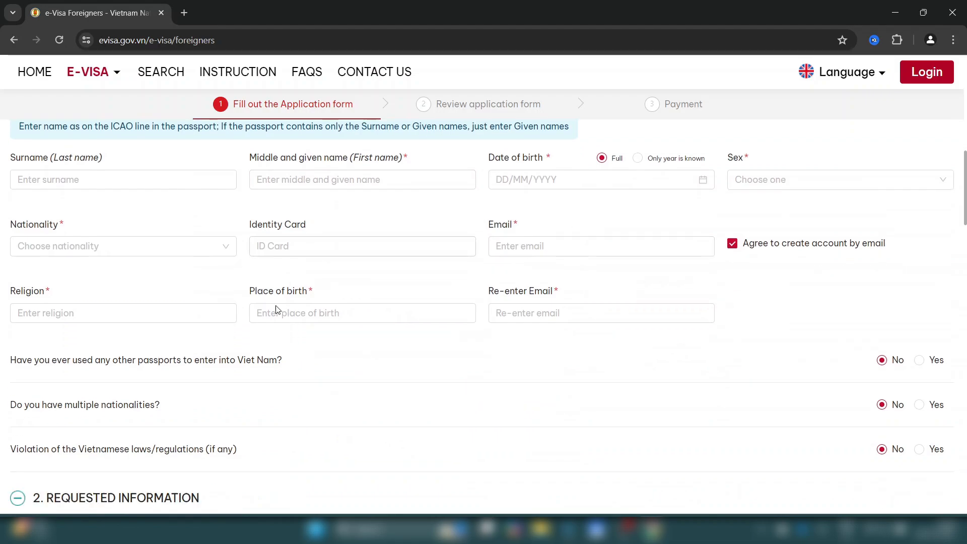
{"action": "scroll", "coordinate": [276, 308], "scroll_direction": "down", "scroll_amount": 10}
{"action": "scroll", "coordinate": [453, 254], "scroll_direction": "down", "scroll_amount": 5}
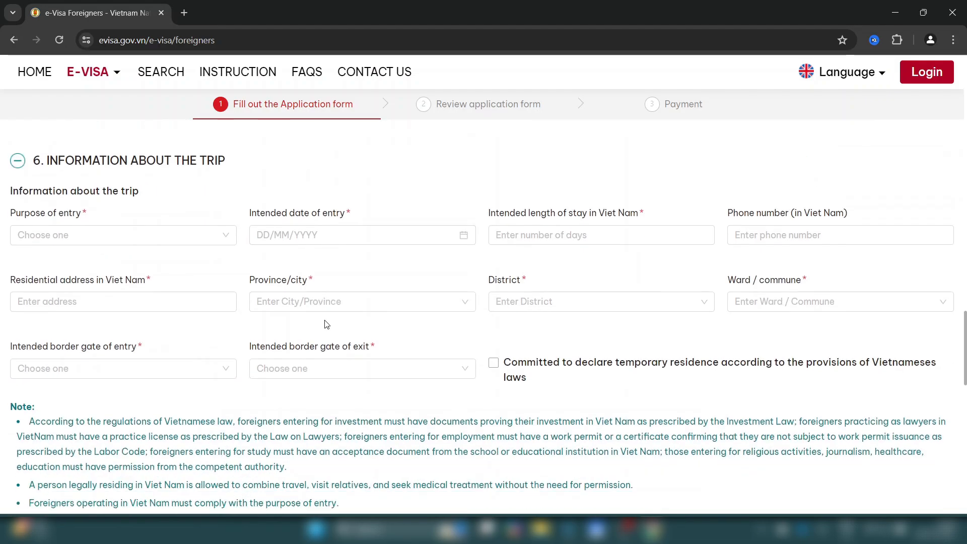
{"action": "scroll", "coordinate": [327, 324], "scroll_direction": "down", "scroll_amount": 1}
{"action": "scroll", "coordinate": [313, 272], "scroll_direction": "up", "scroll_amount": 20}
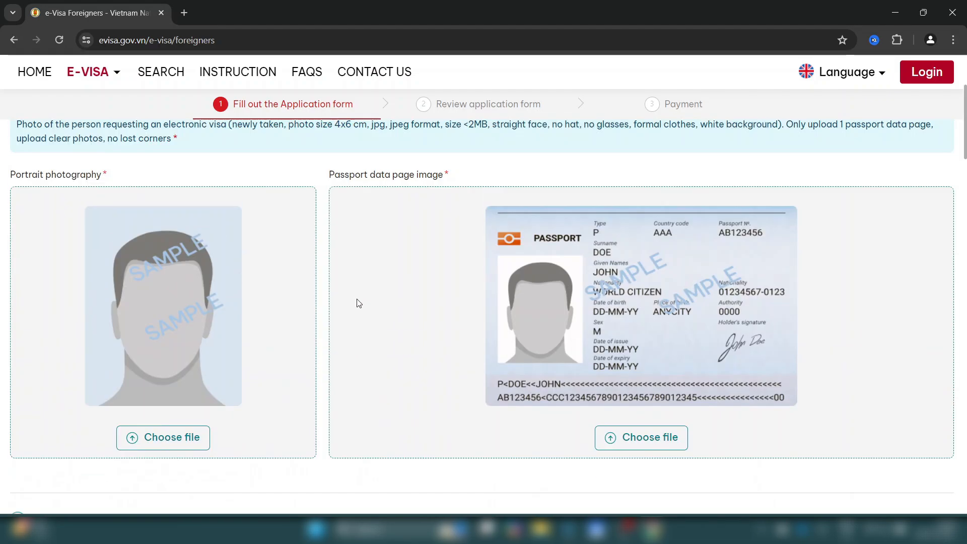
{"action": "scroll", "coordinate": [358, 303], "scroll_direction": "up", "scroll_amount": 3}
{"action": "scroll", "coordinate": [325, 301], "scroll_direction": "down", "scroll_amount": 4}
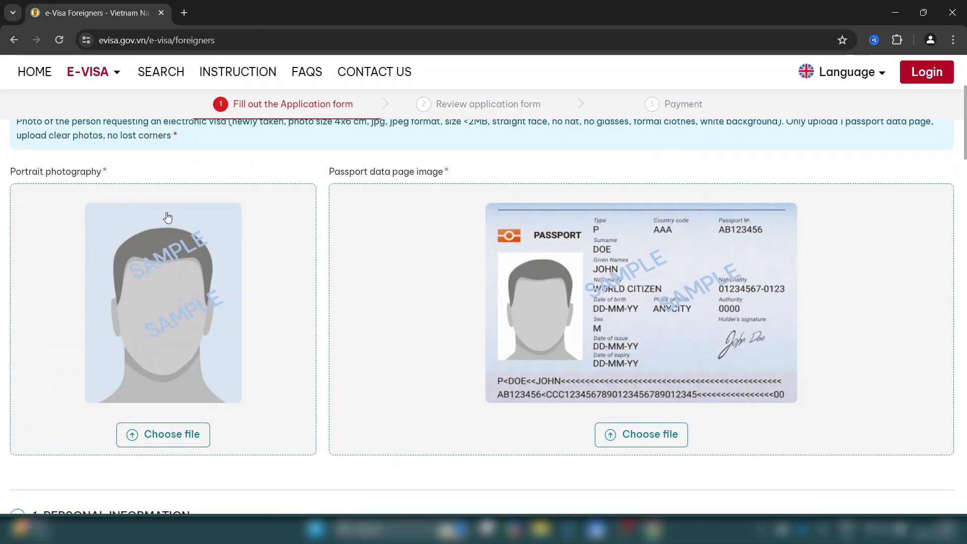
Examine the portrait photo requirements in the foreigner's images section, including photo dimensions, file size and background.
{"action": "scroll", "coordinate": [168, 217], "scroll_direction": "up", "scroll_amount": 1}
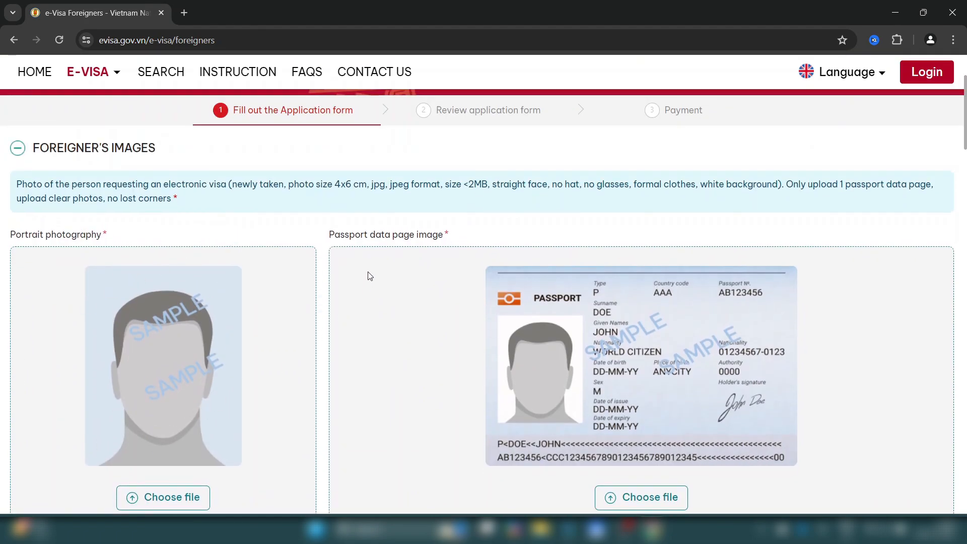
{"action": "left_click_drag", "start_coordinate": [332, 185], "coordinate": [367, 185]}
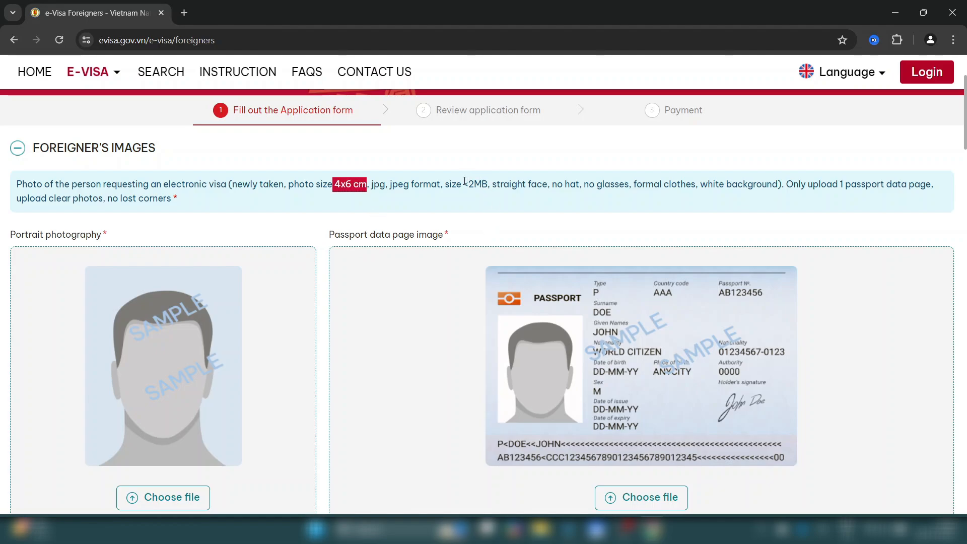
{"action": "left_click_drag", "start_coordinate": [464, 182], "coordinate": [487, 182]}
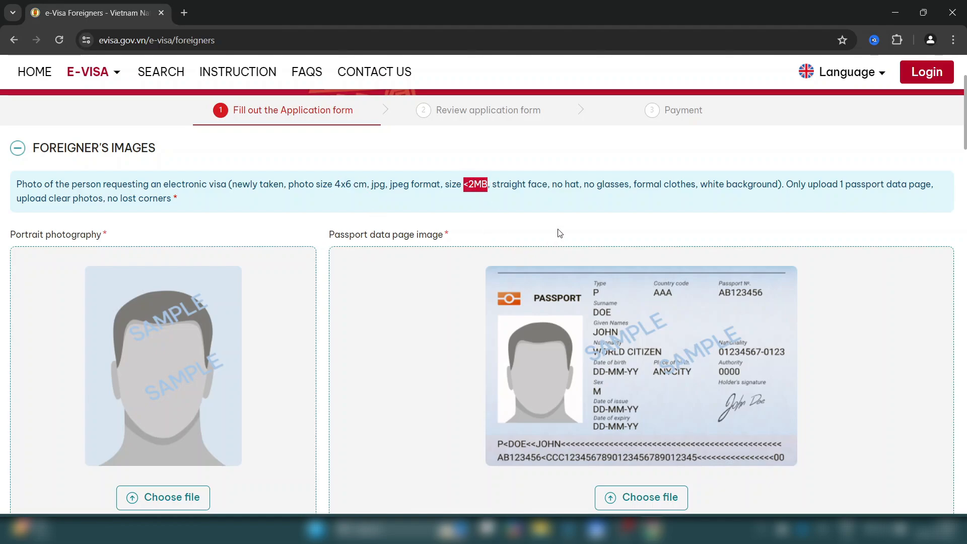
{"action": "left_click", "coordinate": [498, 199]}
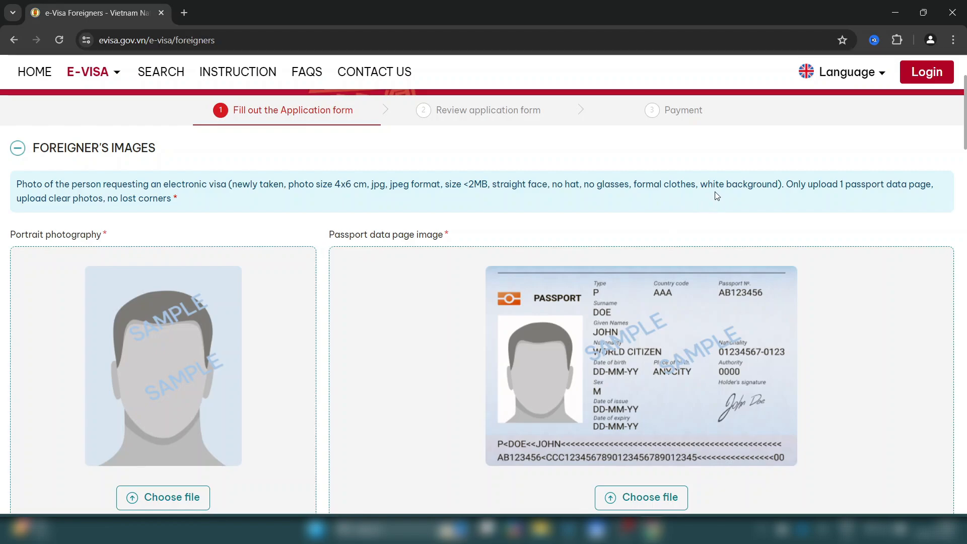
{"action": "left_click_drag", "start_coordinate": [701, 185], "coordinate": [779, 189]}
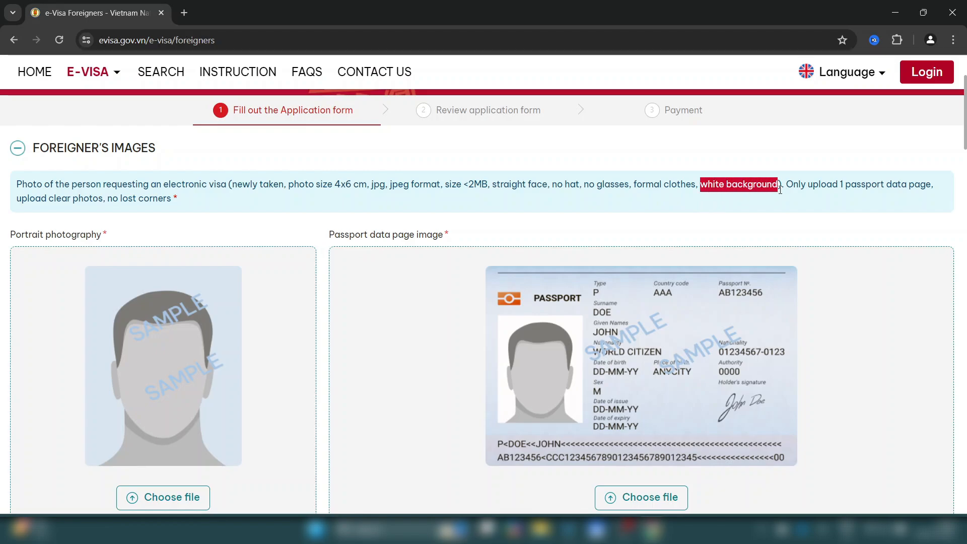
{"action": "left_click", "coordinate": [691, 222]}
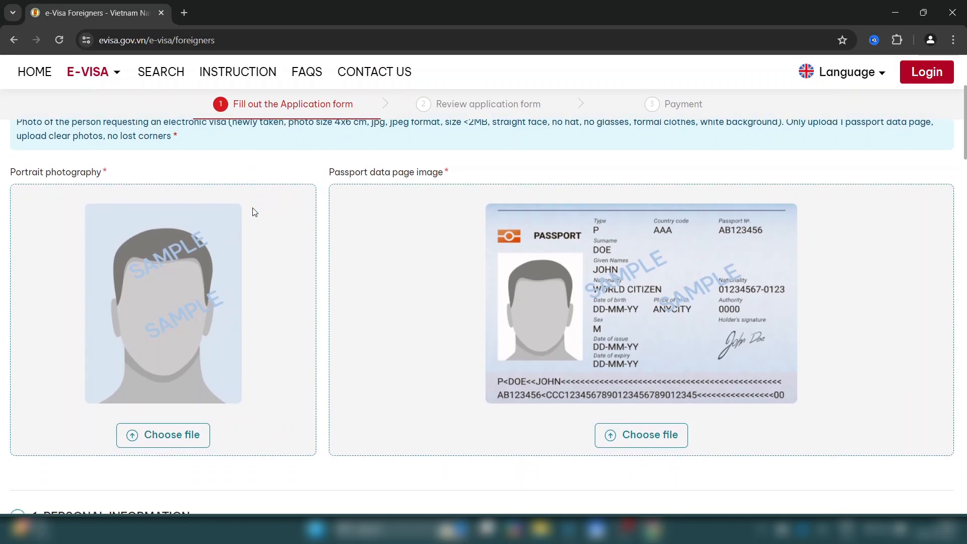
Compare the sample passport data page with the personal information fields of the application form.
{"action": "scroll", "coordinate": [254, 210], "scroll_direction": "down", "scroll_amount": 1}
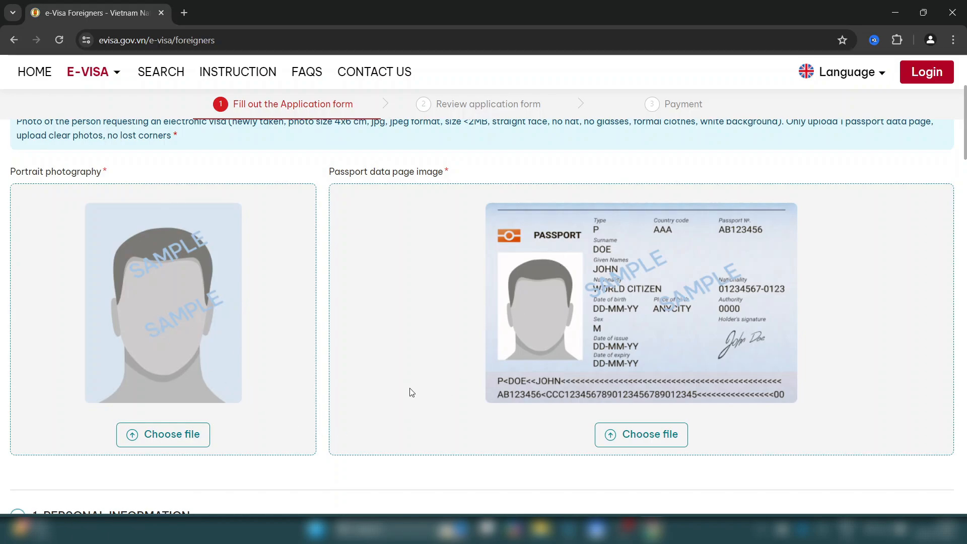
{"action": "scroll", "coordinate": [415, 341], "scroll_direction": "down", "scroll_amount": 1}
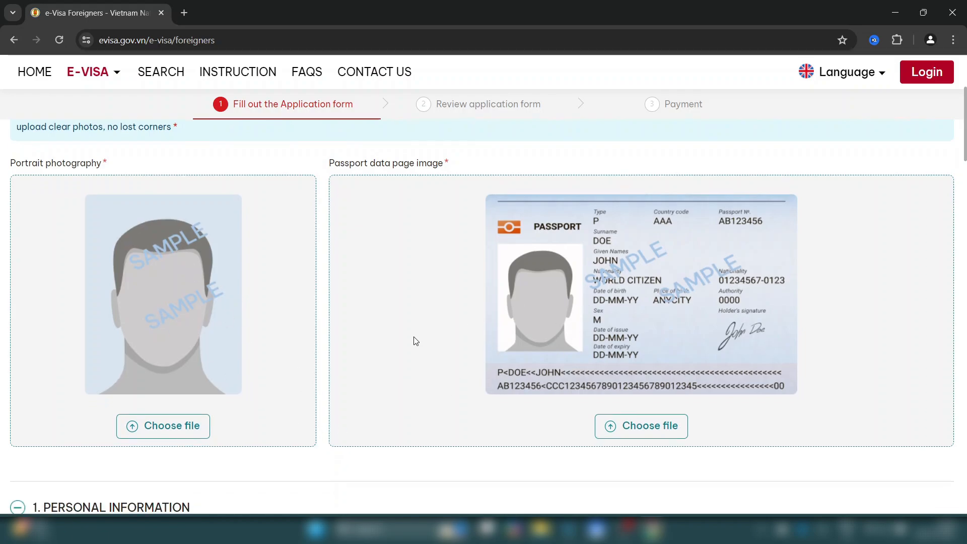
{"action": "scroll", "coordinate": [416, 340], "scroll_direction": "down", "scroll_amount": 6}
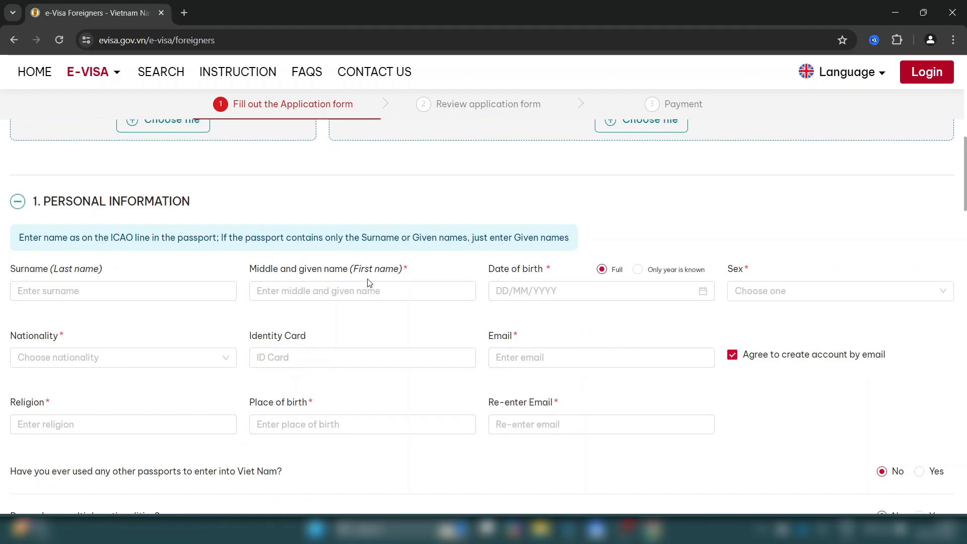
{"action": "left_click", "coordinate": [402, 272]}
{"action": "scroll", "coordinate": [403, 271], "scroll_direction": "up", "scroll_amount": 5}
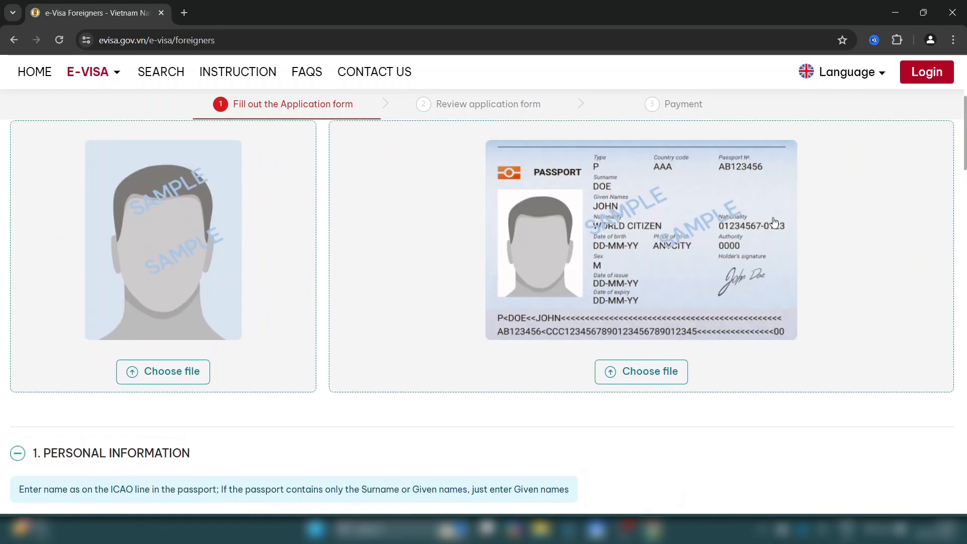
{"action": "scroll", "coordinate": [428, 380], "scroll_direction": "down", "scroll_amount": 4}
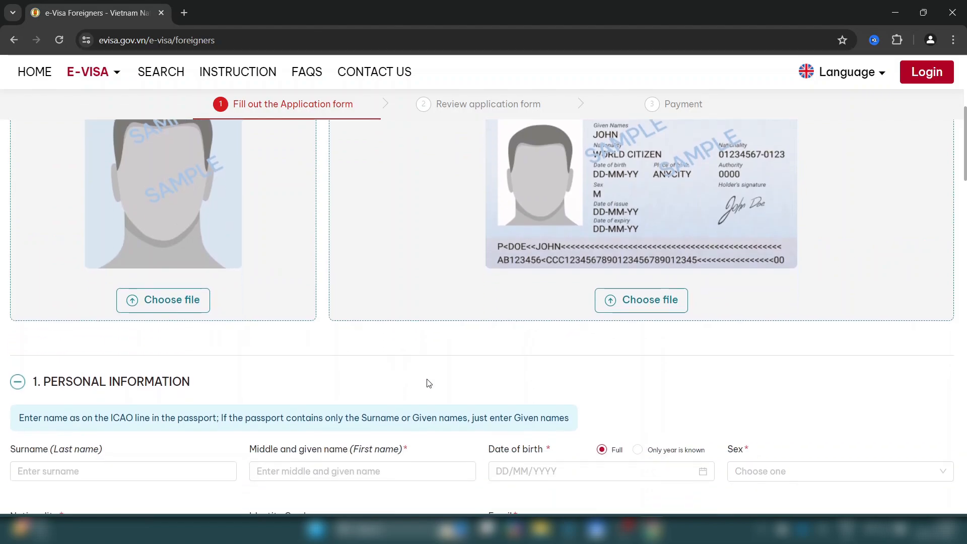
{"action": "scroll", "coordinate": [364, 346], "scroll_direction": "down", "scroll_amount": 2}
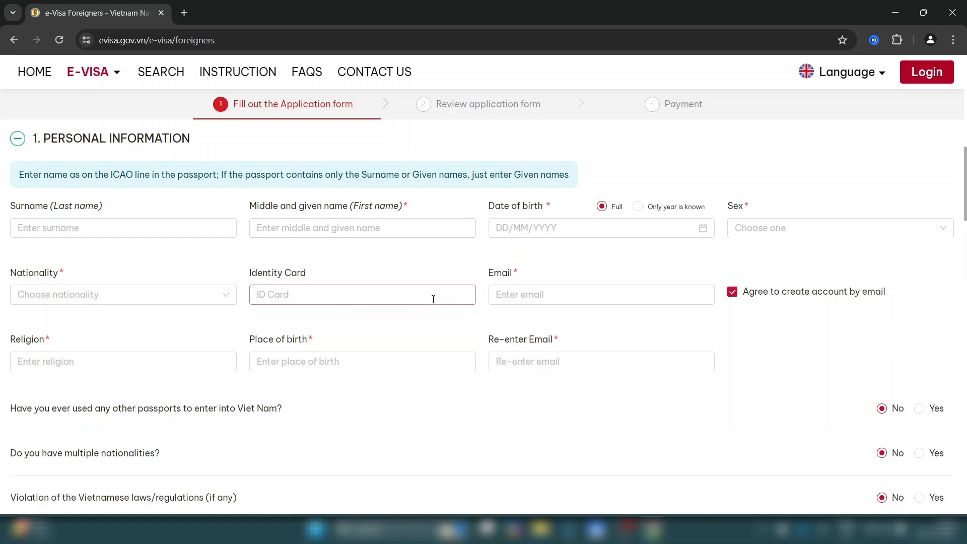
{"action": "scroll", "coordinate": [431, 302], "scroll_direction": "up", "scroll_amount": 7}
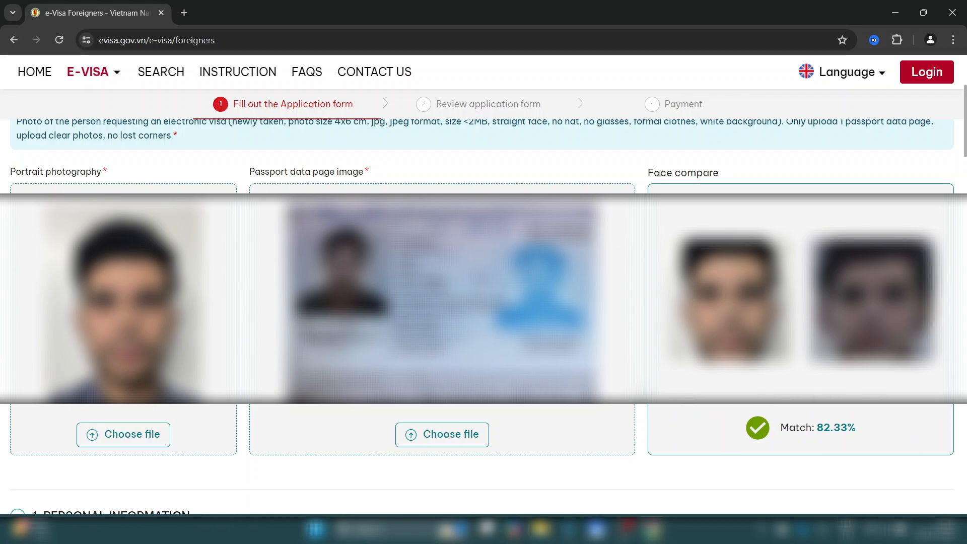
Check the extracted personal information and fill in the applicant's full date of birth.
{"action": "scroll", "coordinate": [625, 371], "scroll_direction": "down", "scroll_amount": 5}
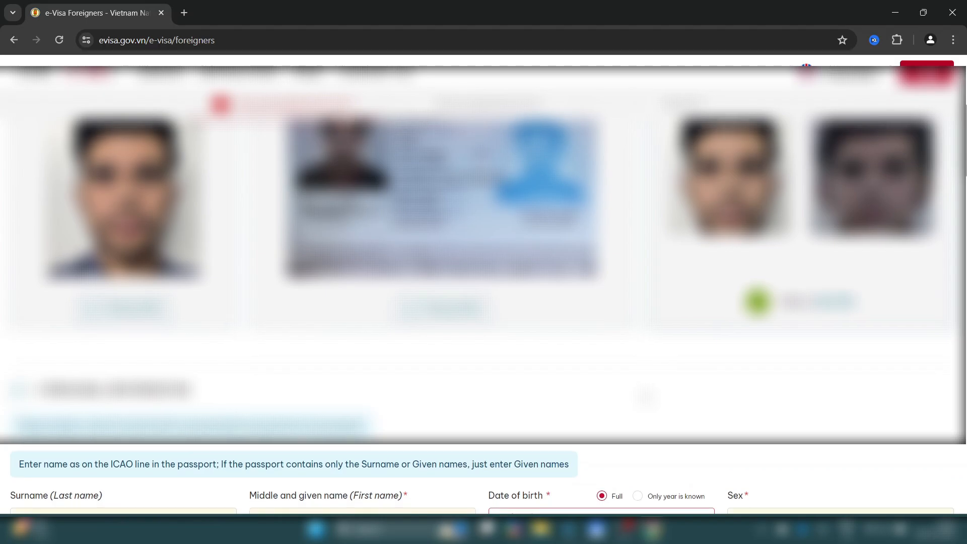
{"action": "scroll", "coordinate": [539, 360], "scroll_direction": "down", "scroll_amount": 6}
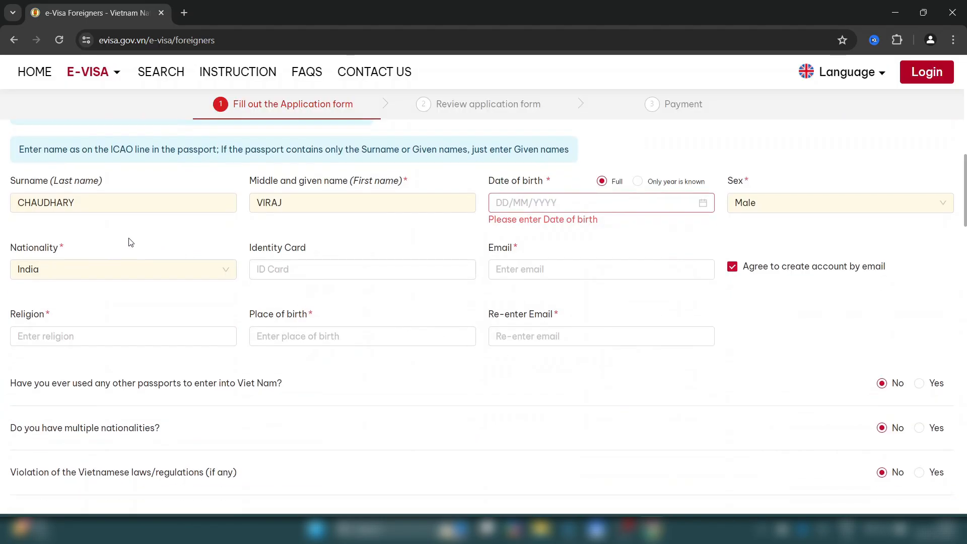
{"action": "left_click", "coordinate": [89, 206]}
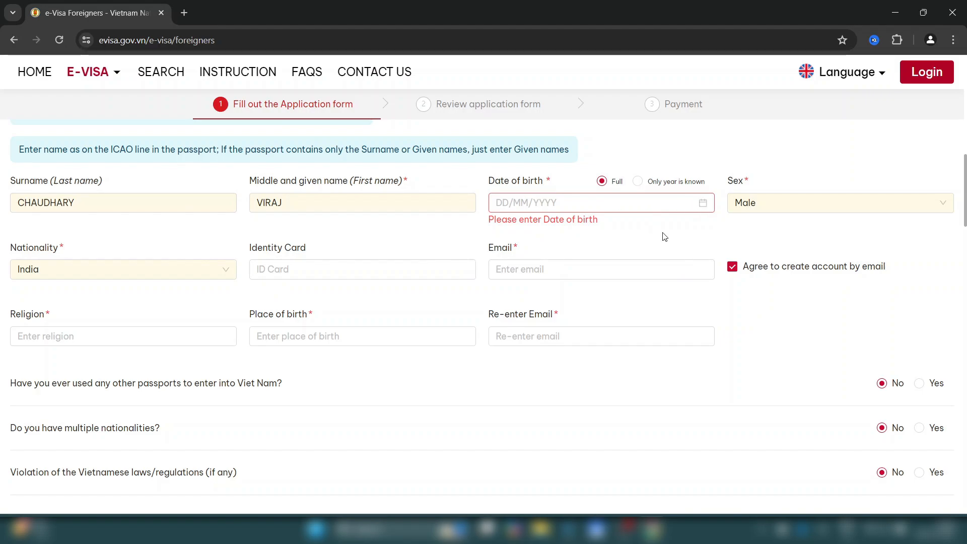
{"action": "left_click", "coordinate": [702, 203]}
{"action": "left_click", "coordinate": [593, 309]}
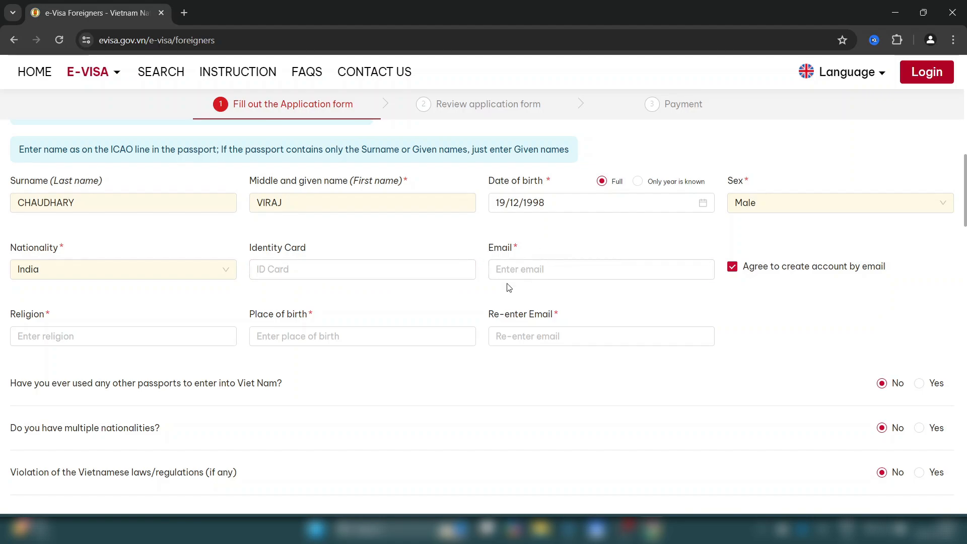
Enter Hinduism as the applicant's religion and go to the place of birth field.
{"action": "left_click", "coordinate": [522, 271]}
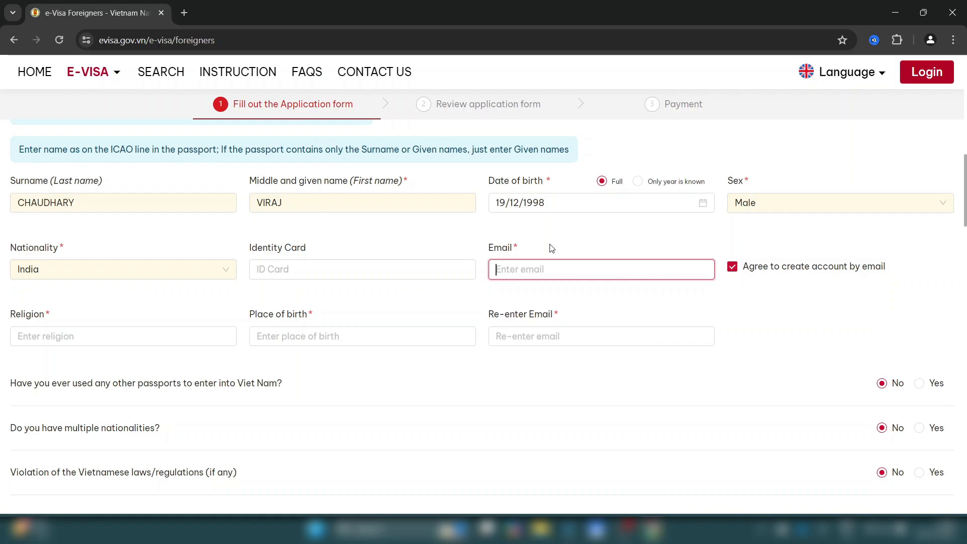
{"action": "scroll", "coordinate": [73, 272], "scroll_direction": "down", "scroll_amount": 1}
{"action": "left_click", "coordinate": [73, 272]}
{"action": "type", "text": "Hinduism"}
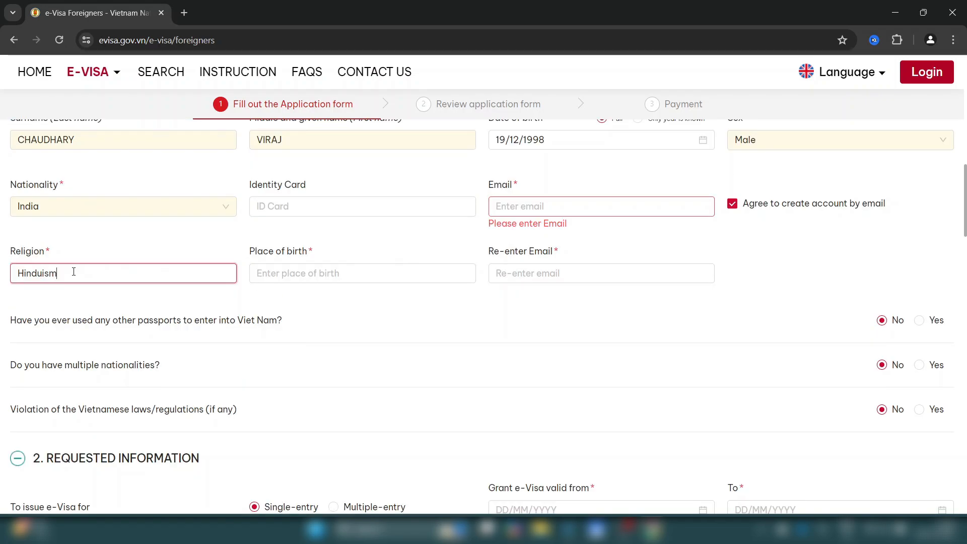
{"action": "left_click", "coordinate": [328, 273]}
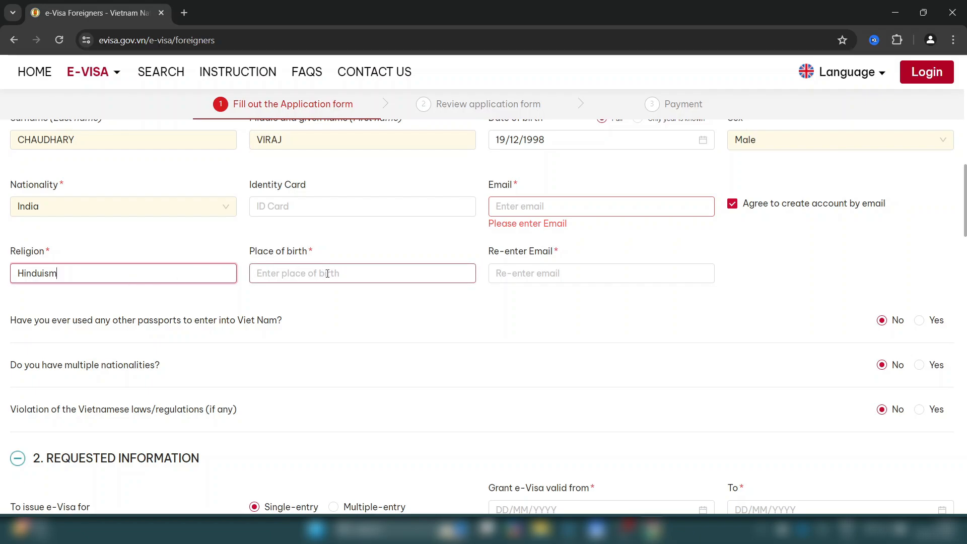
{"action": "left_click", "coordinate": [327, 273]}
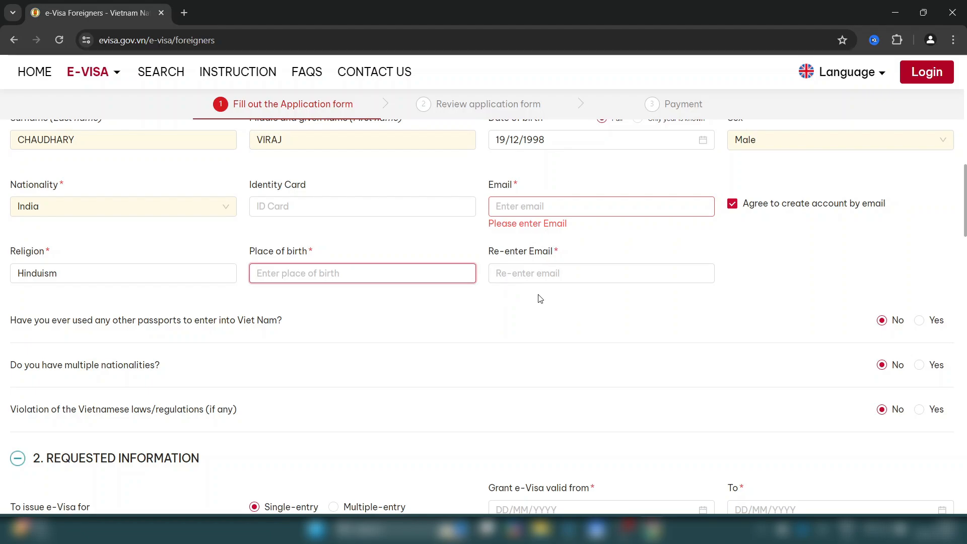
Set the e-Visa validity start date to 05/03/2026 in the requested information and open the end date for selection.
{"action": "scroll", "coordinate": [457, 364], "scroll_direction": "down", "scroll_amount": 4}
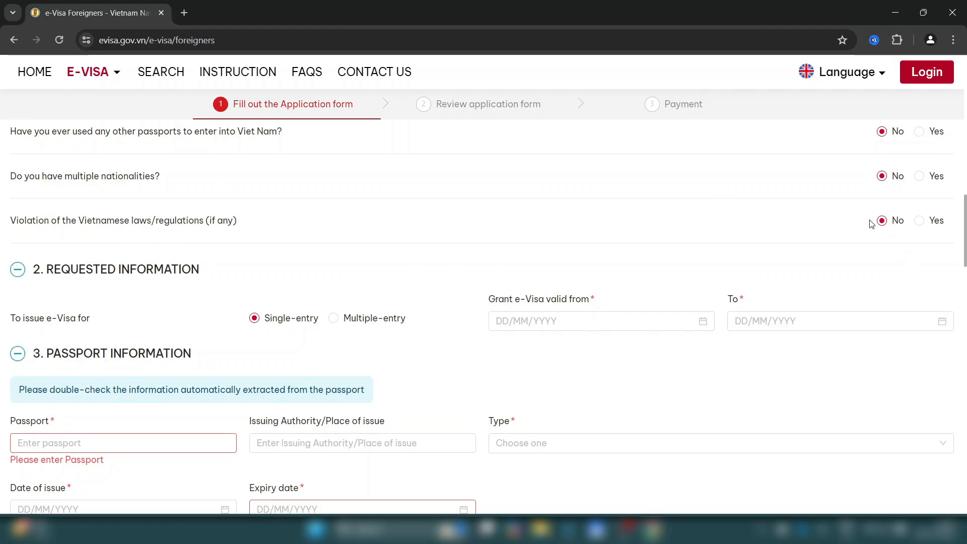
{"action": "scroll", "coordinate": [255, 248], "scroll_direction": "down", "scroll_amount": 2}
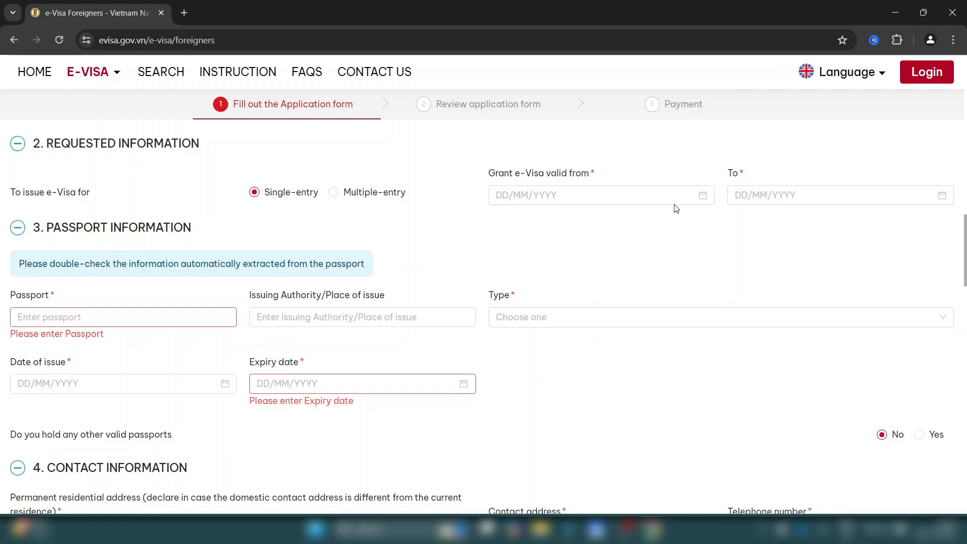
{"action": "left_click_drag", "start_coordinate": [487, 177], "coordinate": [630, 174]}
{"action": "left_click", "coordinate": [621, 241]}
{"action": "left_click", "coordinate": [702, 196]}
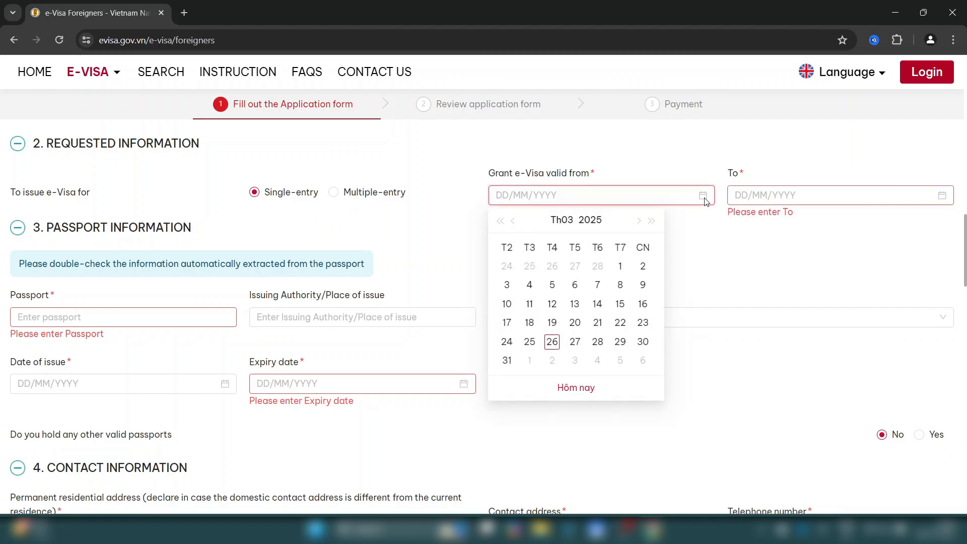
{"action": "left_click", "coordinate": [650, 220]}
{"action": "left_click", "coordinate": [572, 287]}
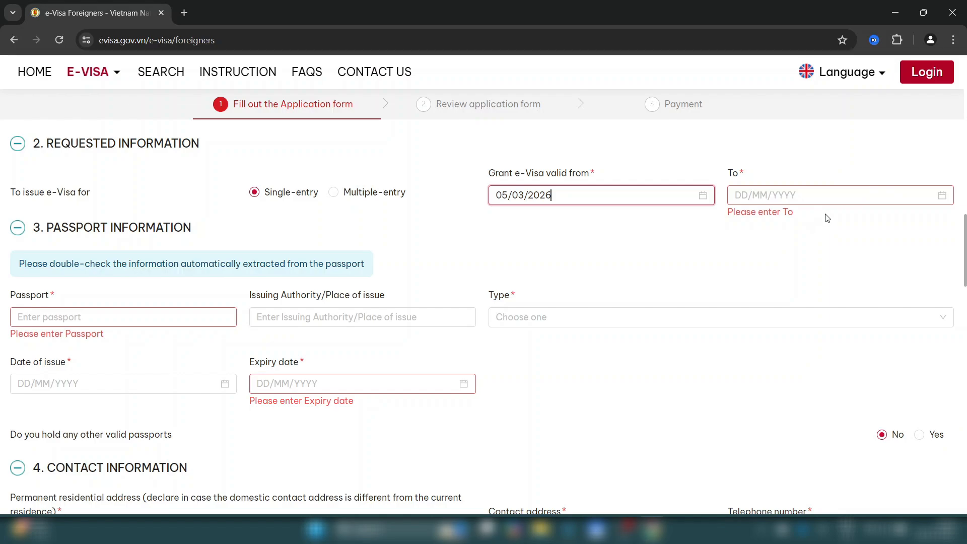
{"action": "left_click", "coordinate": [937, 202]}
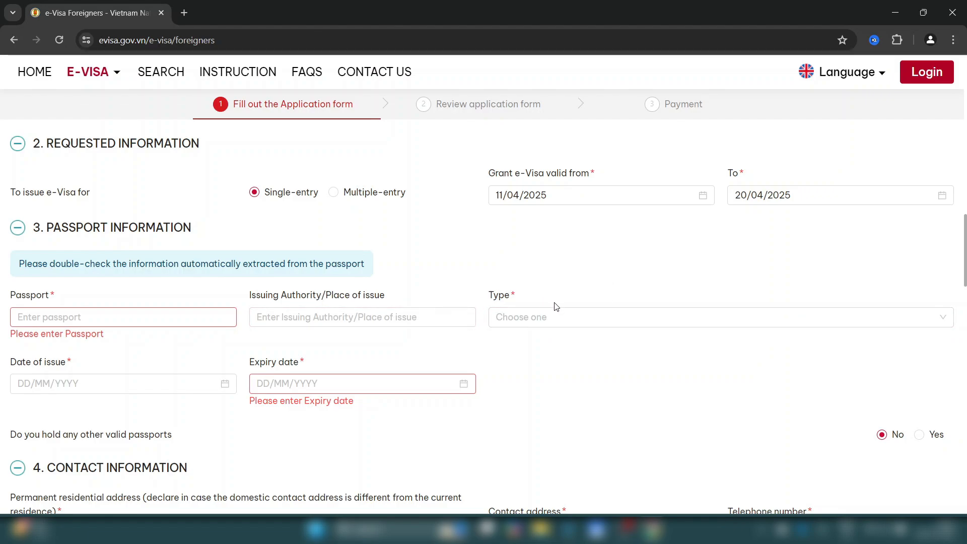
Choose Ordinary passport as the type in the passport information.
{"action": "left_click", "coordinate": [567, 316]}
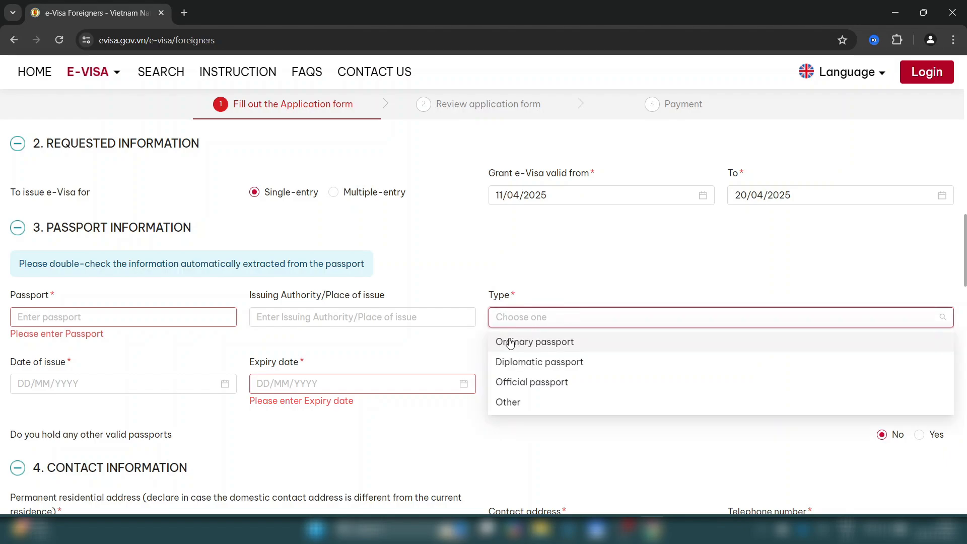
{"action": "left_click", "coordinate": [525, 346]}
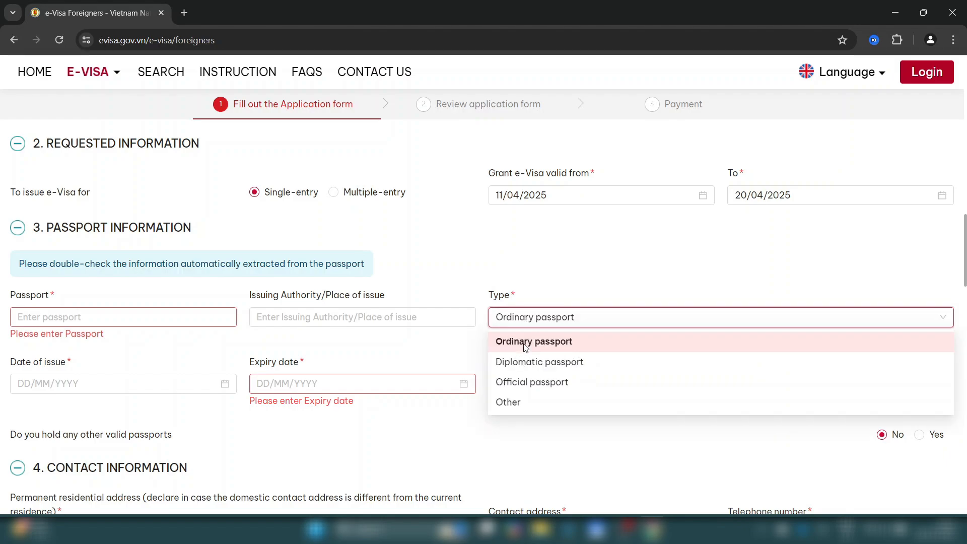
{"action": "scroll", "coordinate": [302, 158], "scroll_direction": "down", "scroll_amount": 5}
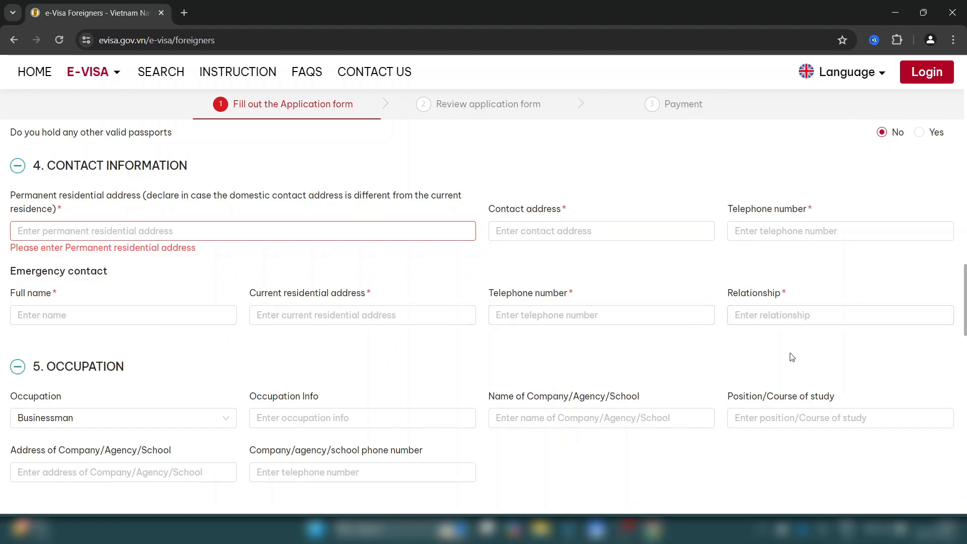
Look over the contact information and choose Businessman as the applicant's occupation.
{"action": "key", "text": "Tab"}
{"action": "scroll", "coordinate": [164, 233], "scroll_direction": "down", "scroll_amount": 4}
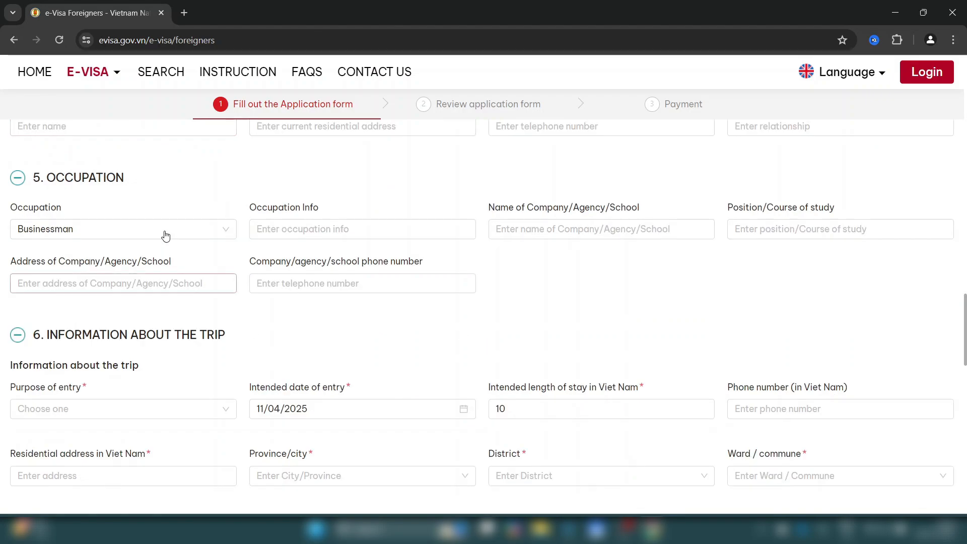
{"action": "scroll", "coordinate": [101, 212], "scroll_direction": "down", "scroll_amount": 1}
{"action": "scroll", "coordinate": [114, 154], "scroll_direction": "up", "scroll_amount": 1}
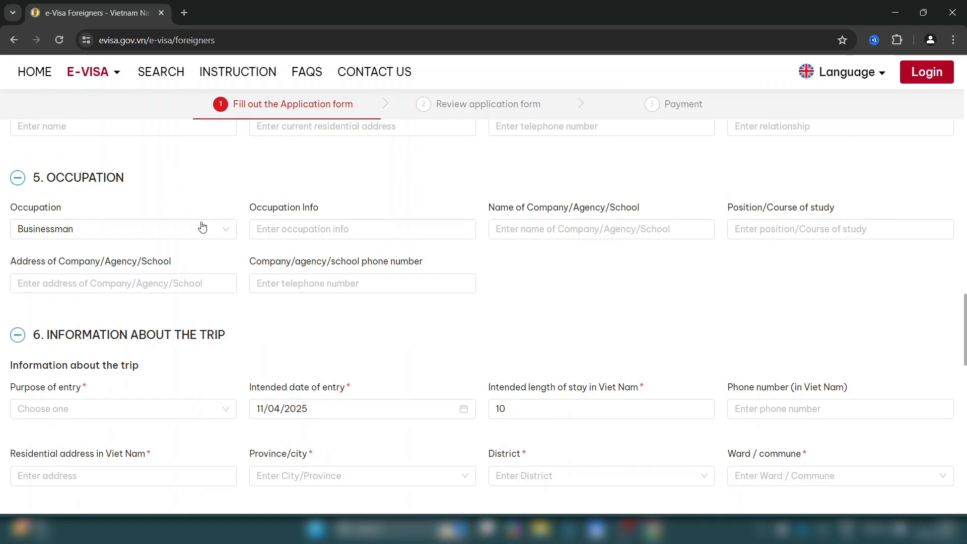
{"action": "left_click", "coordinate": [227, 236]}
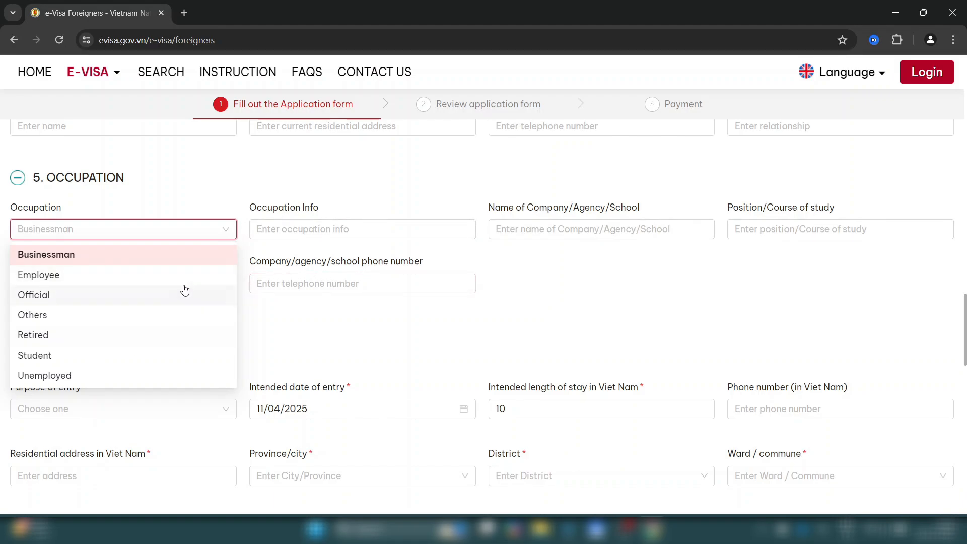
{"action": "left_click", "coordinate": [207, 254]}
Set the purpose of entry to Tourist in the information about the trip.
{"action": "scroll", "coordinate": [197, 193], "scroll_direction": "down", "scroll_amount": 4}
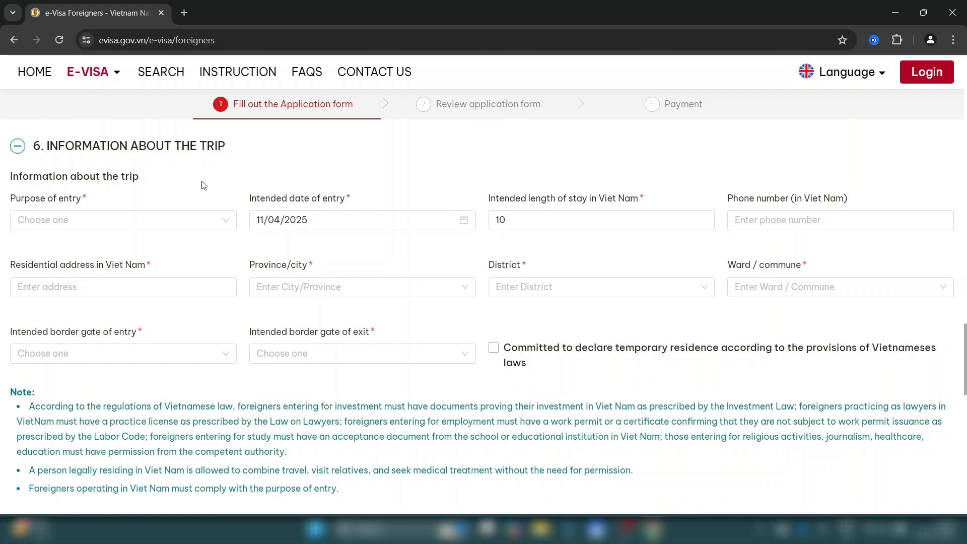
{"action": "left_click", "coordinate": [134, 217]}
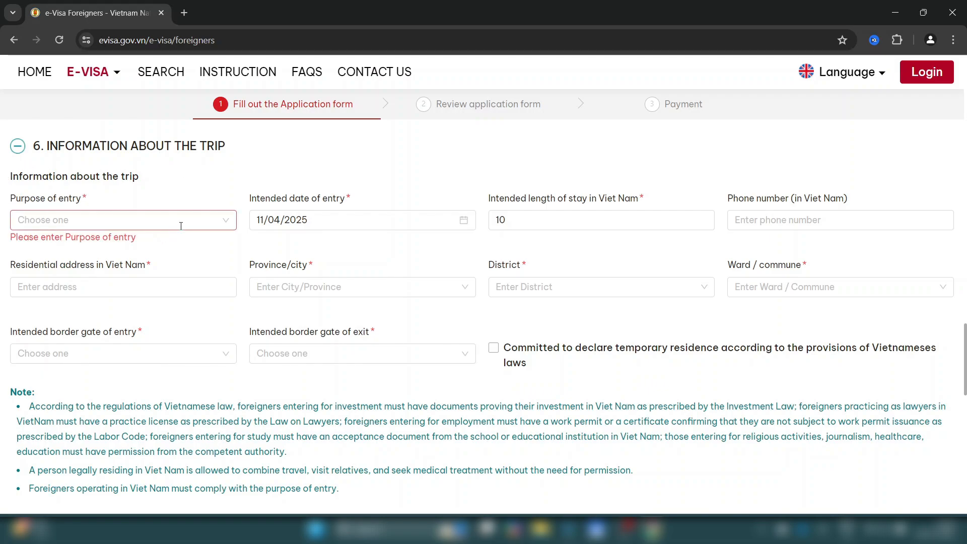
{"action": "left_click", "coordinate": [225, 221]}
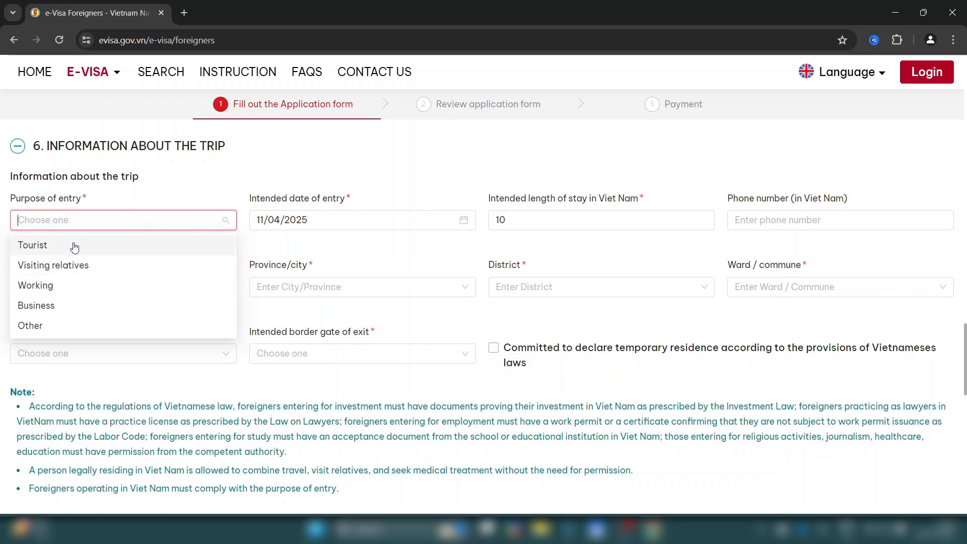
{"action": "left_click", "coordinate": [40, 245]}
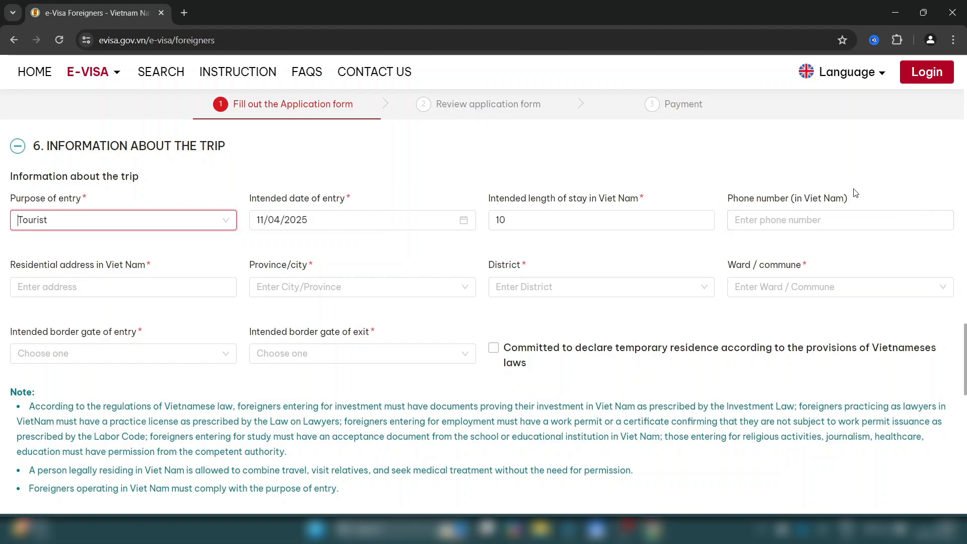
Look at the guidance for the residential address in Viet Nam and choose HO CHI MINH City as the province/city.
{"action": "scroll", "coordinate": [127, 255], "scroll_direction": "down", "scroll_amount": 1}
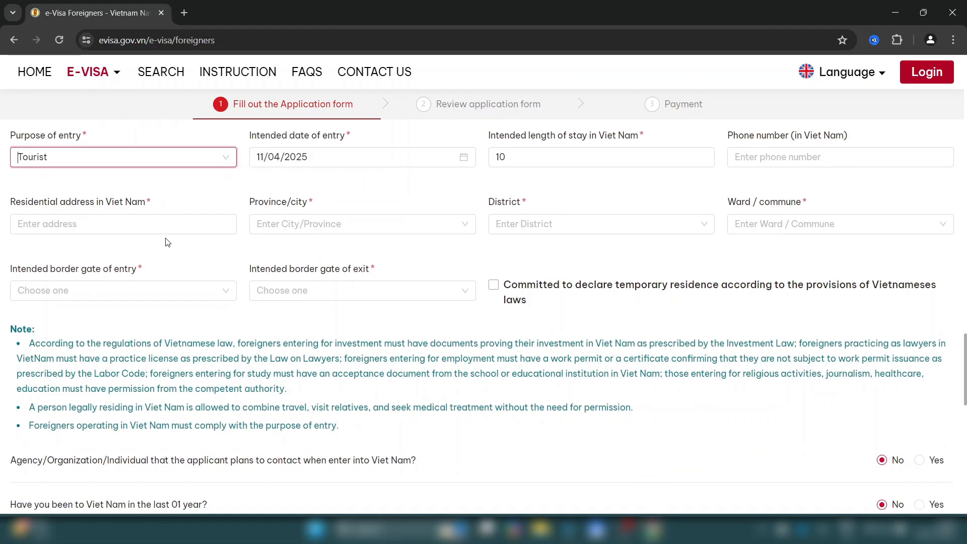
{"action": "left_click", "coordinate": [166, 242]}
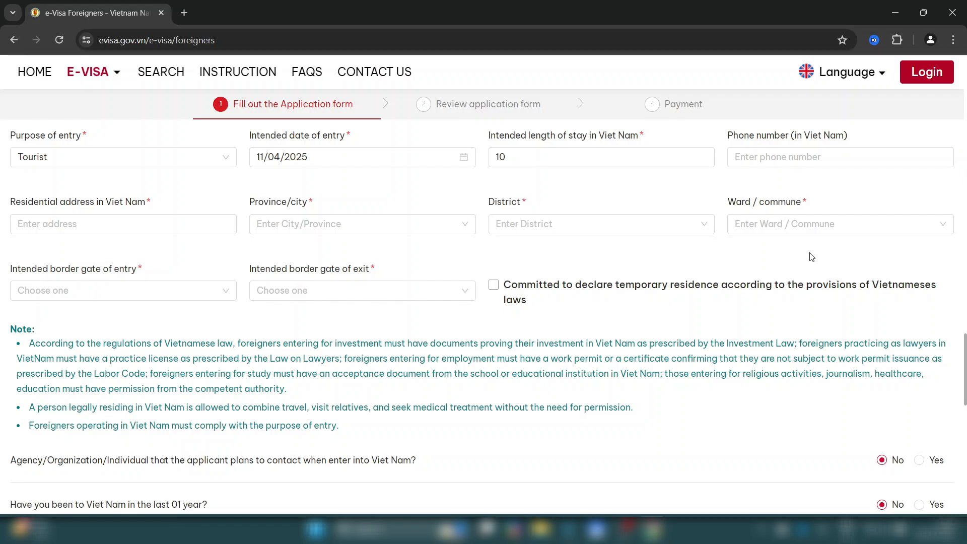
{"action": "left_click", "coordinate": [187, 223]}
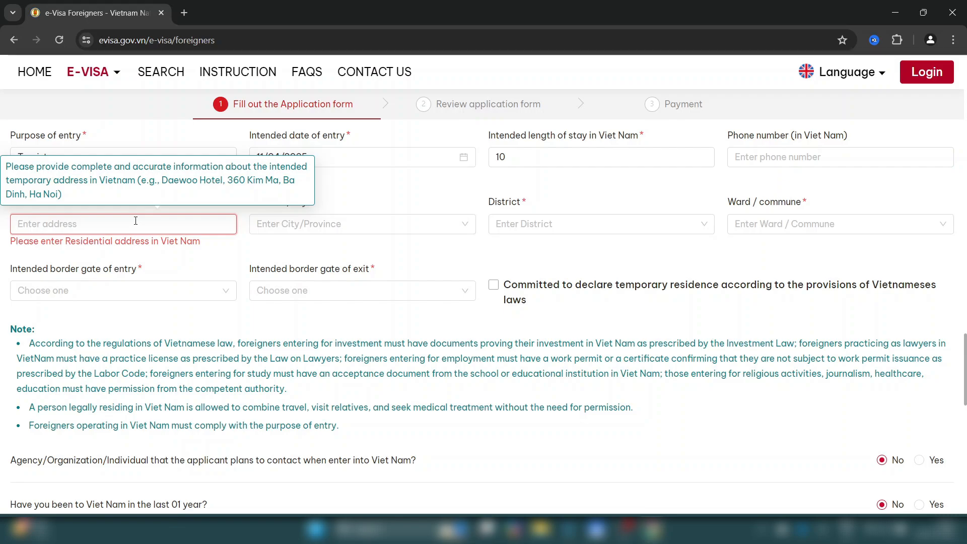
{"action": "left_click", "coordinate": [302, 224]}
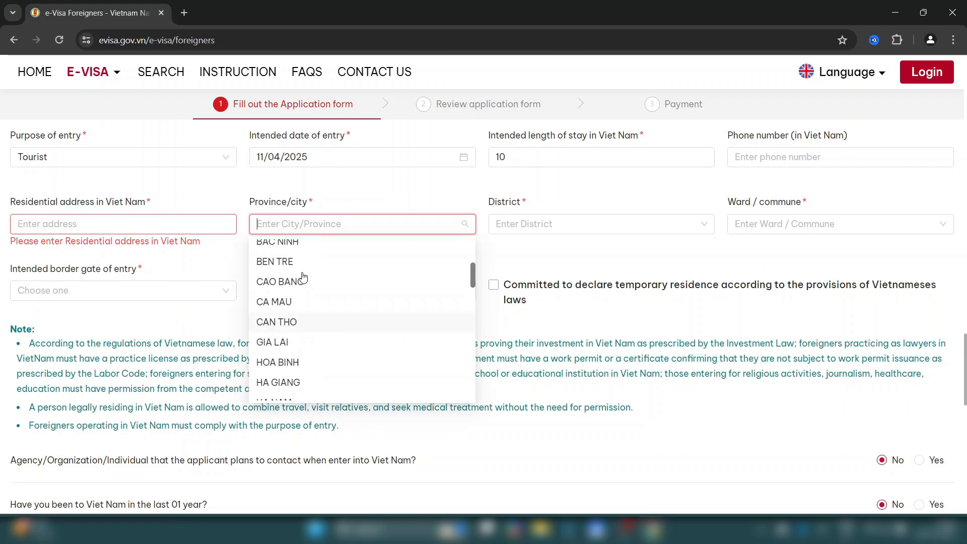
{"action": "scroll", "coordinate": [329, 292], "scroll_direction": "down", "scroll_amount": 10}
{"action": "scroll", "coordinate": [329, 296], "scroll_direction": "down", "scroll_amount": 5}
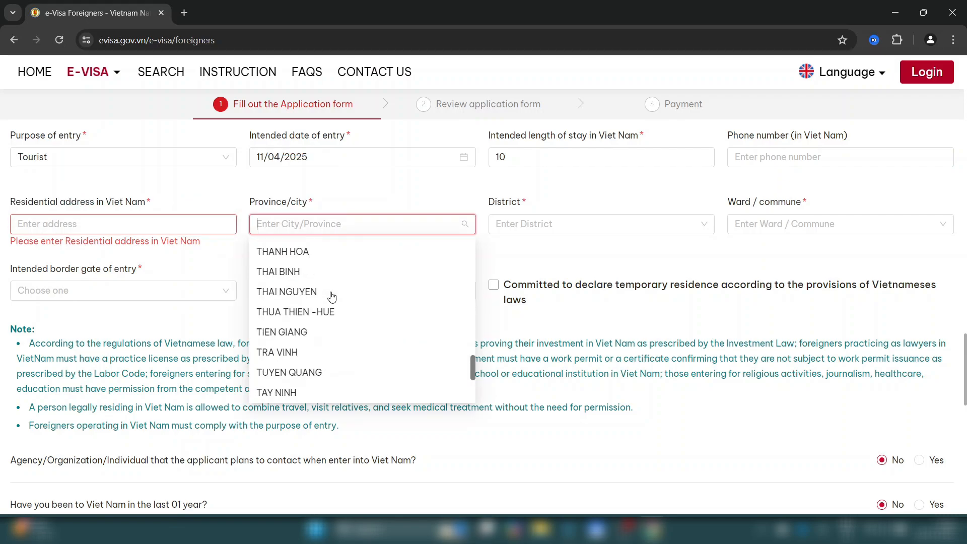
{"action": "scroll", "coordinate": [329, 312], "scroll_direction": "up", "scroll_amount": 3}
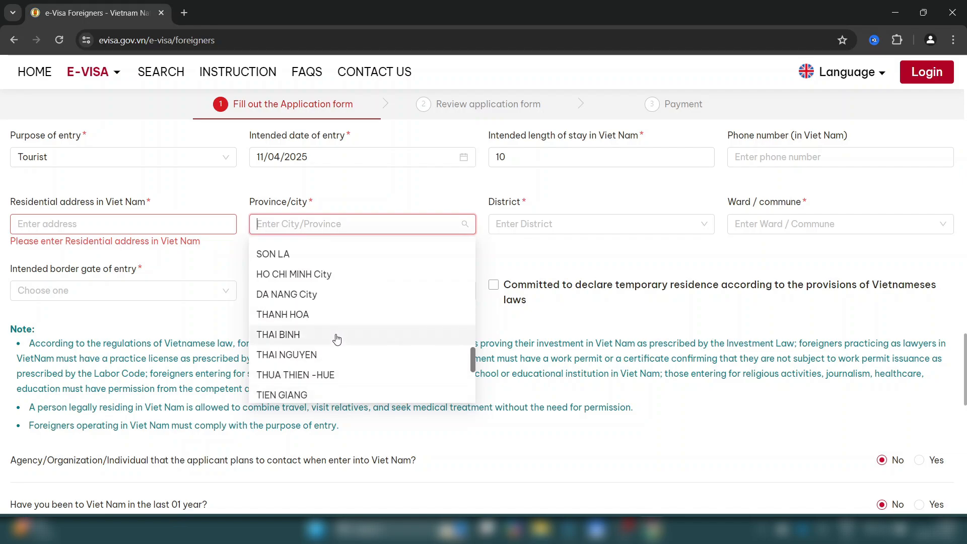
{"action": "left_click", "coordinate": [324, 274]}
{"action": "left_click", "coordinate": [473, 204]}
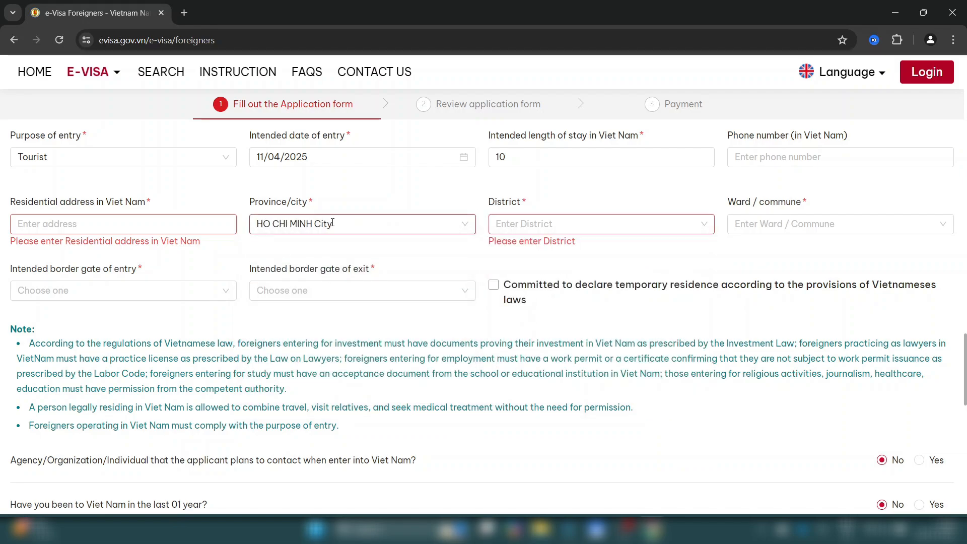
Choose District 1 as the district and TAN DINH Ward as the ward of the stay.
{"action": "left_click", "coordinate": [549, 226]}
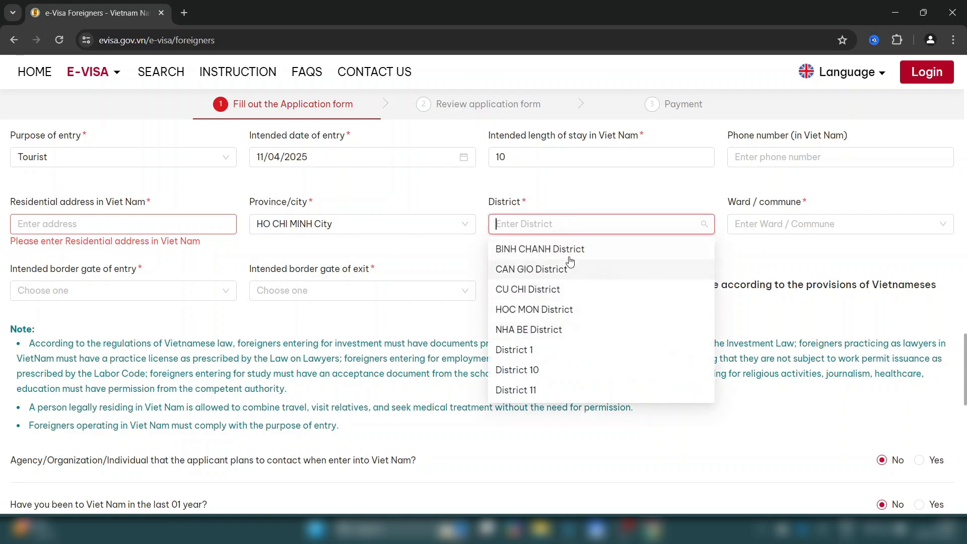
{"action": "scroll", "coordinate": [564, 324], "scroll_direction": "down", "scroll_amount": 1}
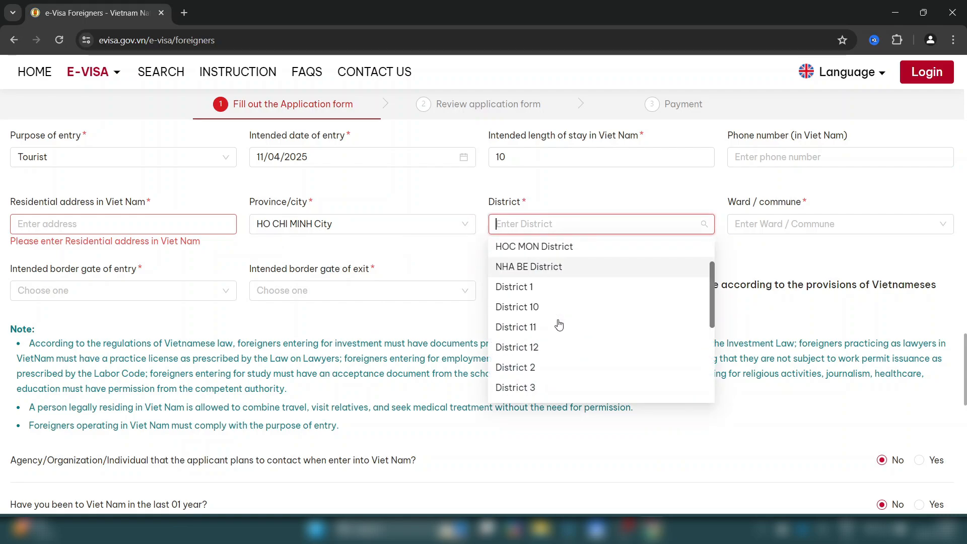
{"action": "left_click", "coordinate": [624, 293]}
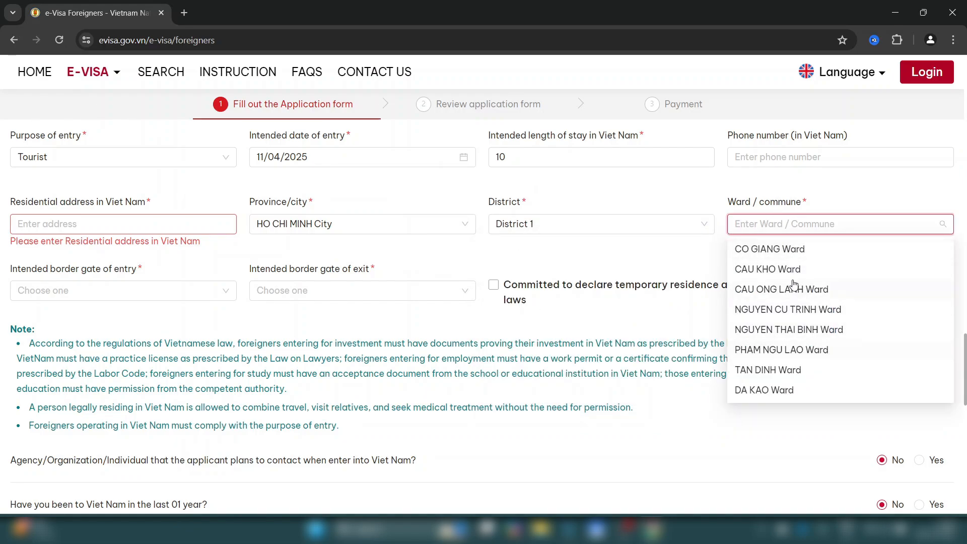
{"action": "scroll", "coordinate": [785, 325], "scroll_direction": "down", "scroll_amount": 1}
{"action": "left_click", "coordinate": [784, 318]}
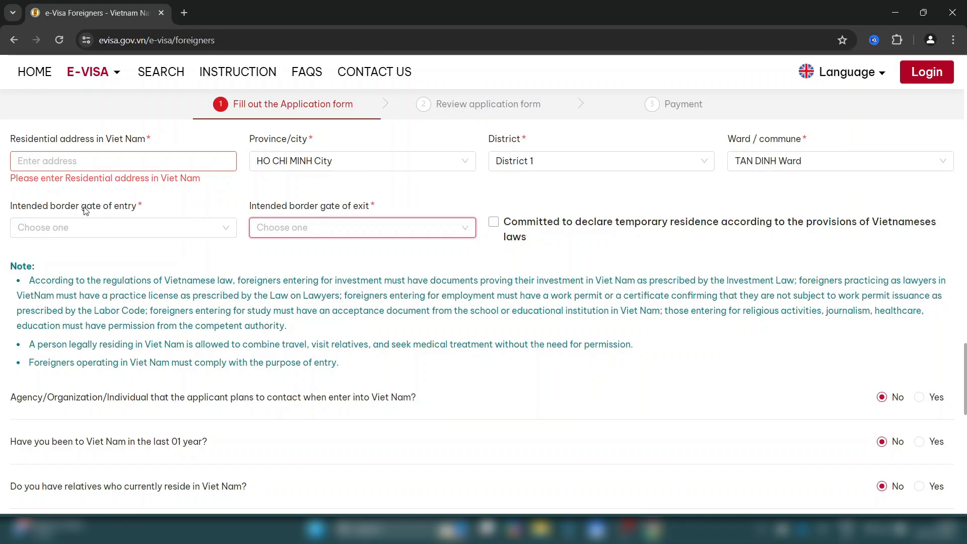
Set the intended border gate of entry to Moc Bai Landport.
{"action": "left_click", "coordinate": [228, 228]}
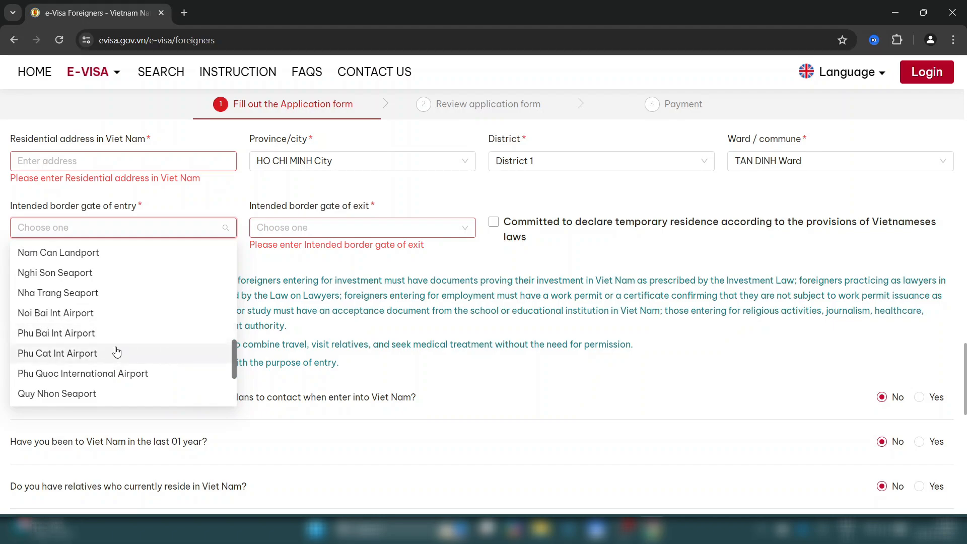
{"action": "scroll", "coordinate": [116, 352], "scroll_direction": "down", "scroll_amount": 1}
{"action": "scroll", "coordinate": [115, 351], "scroll_direction": "up", "scroll_amount": 3}
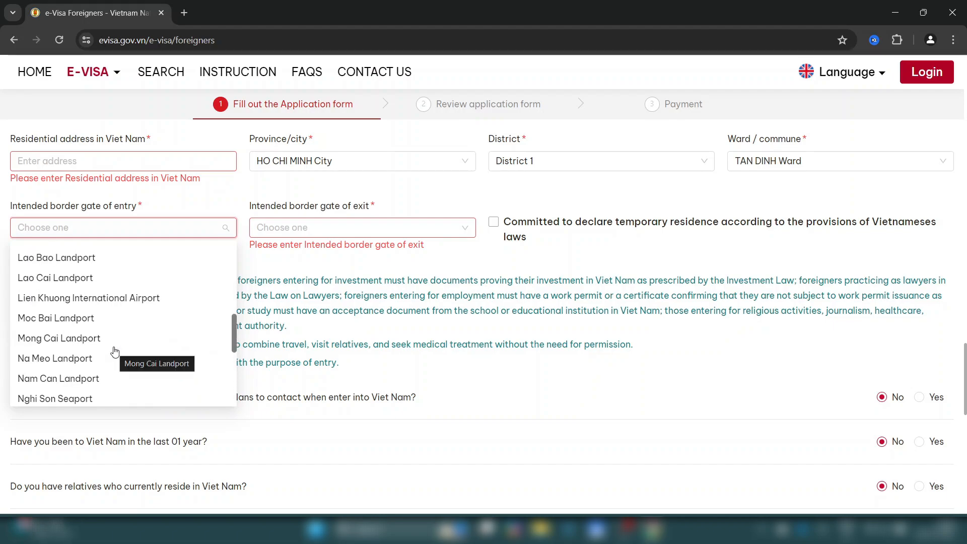
{"action": "left_click", "coordinate": [101, 326]}
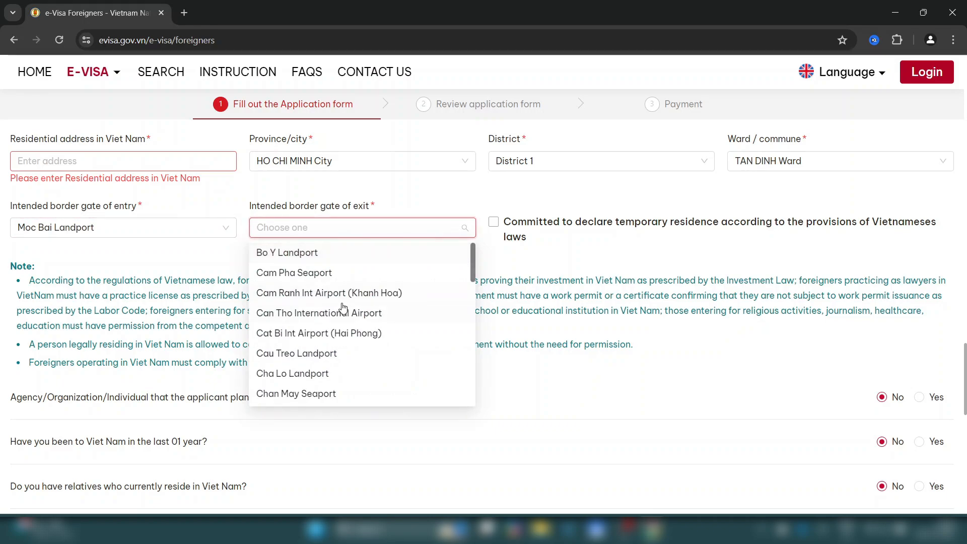
Set the intended border gate of exit to Noi Bai Int Airport and accept the commitment to declare temporary residence.
{"action": "scroll", "coordinate": [376, 317], "scroll_direction": "down", "scroll_amount": 5}
{"action": "scroll", "coordinate": [373, 317], "scroll_direction": "up", "scroll_amount": 1}
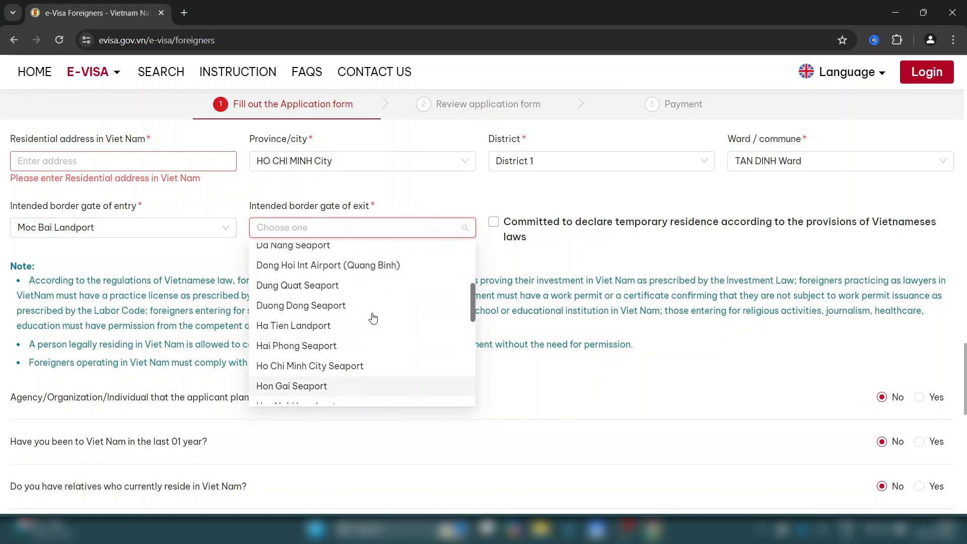
{"action": "scroll", "coordinate": [373, 322], "scroll_direction": "down", "scroll_amount": 5}
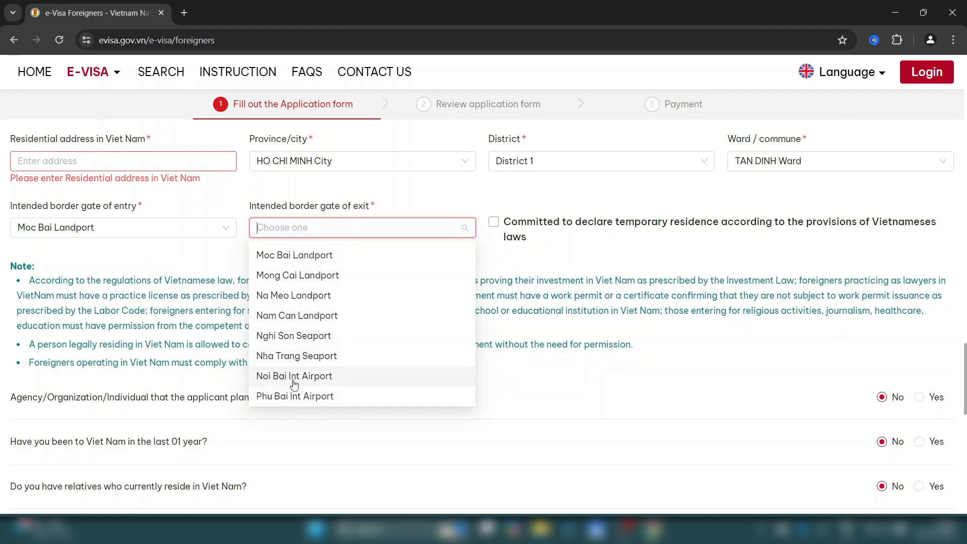
{"action": "left_click", "coordinate": [343, 377]}
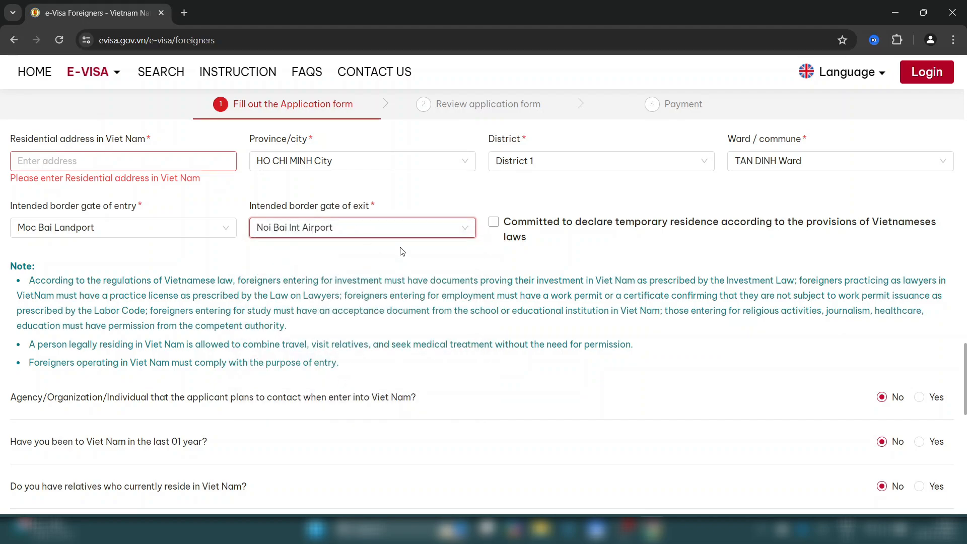
{"action": "scroll", "coordinate": [359, 241], "scroll_direction": "down", "scroll_amount": 1}
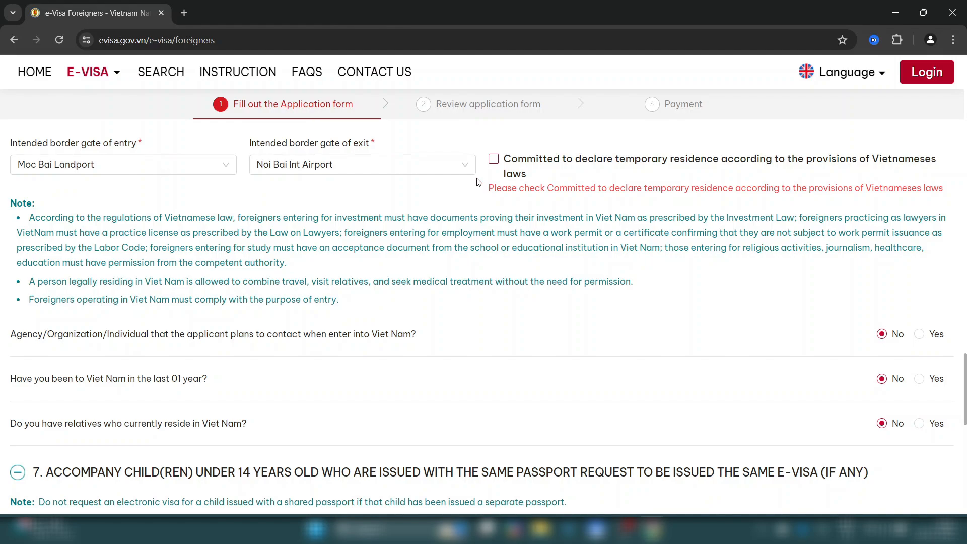
{"action": "left_click", "coordinate": [493, 158]}
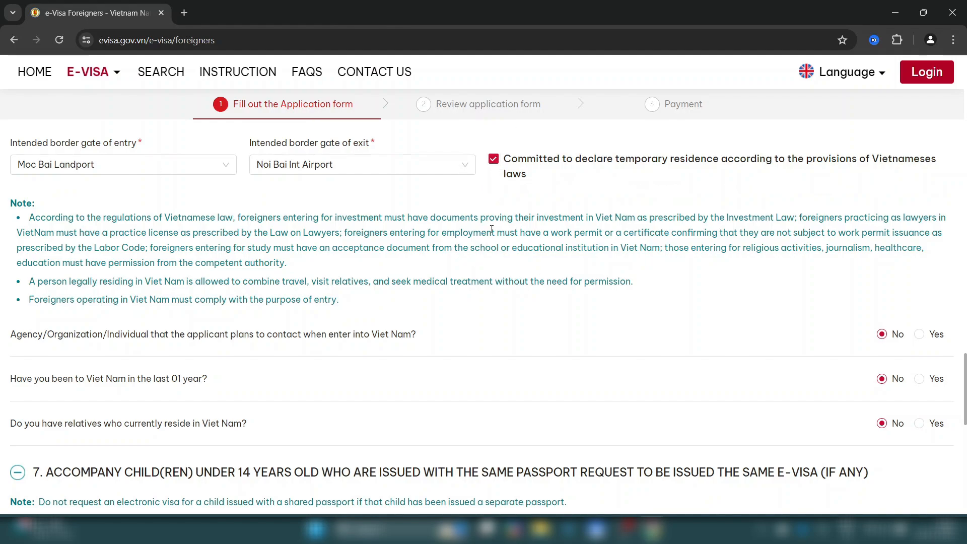
Preview the extra fields for having been to Viet Nam in the last year and set the answer back to No.
{"action": "scroll", "coordinate": [74, 275], "scroll_direction": "down", "scroll_amount": 1}
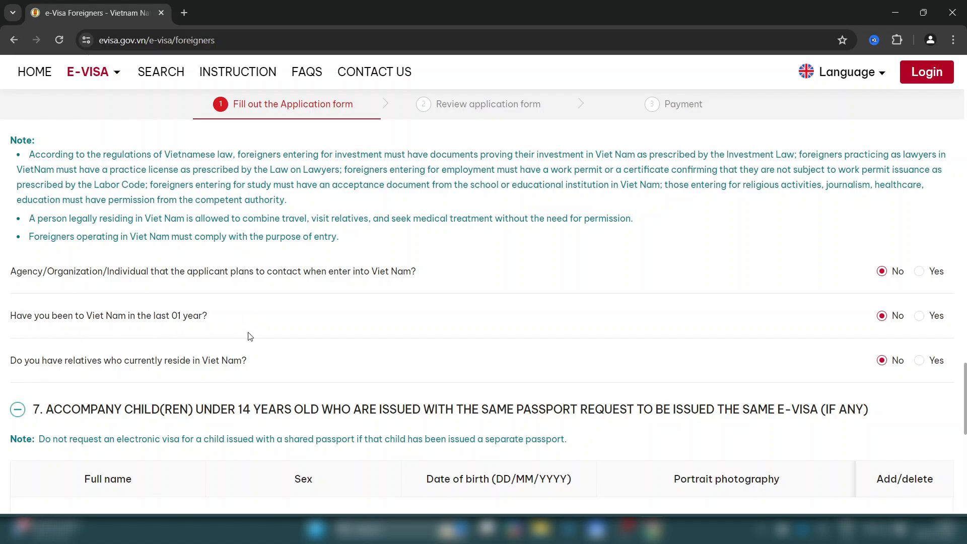
{"action": "left_click", "coordinate": [919, 316]}
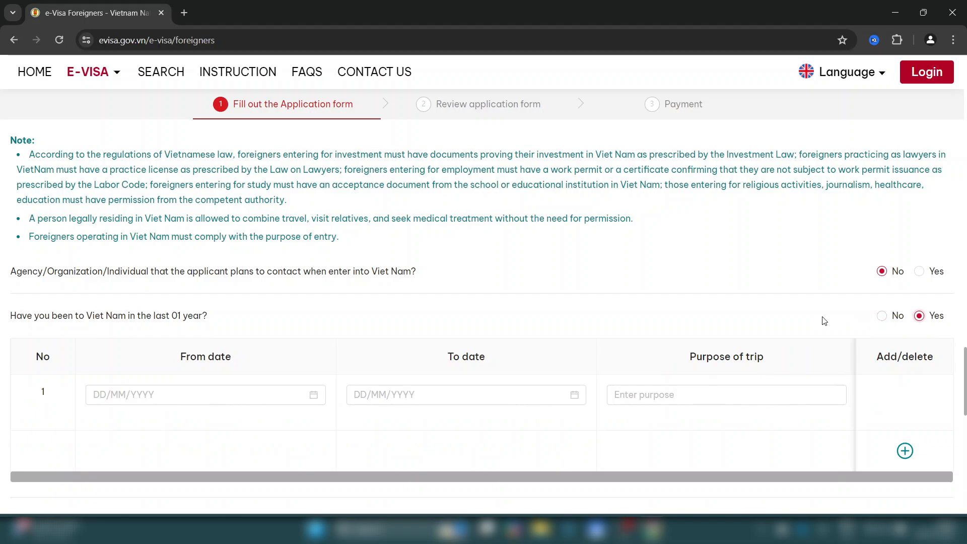
{"action": "left_click", "coordinate": [881, 316]}
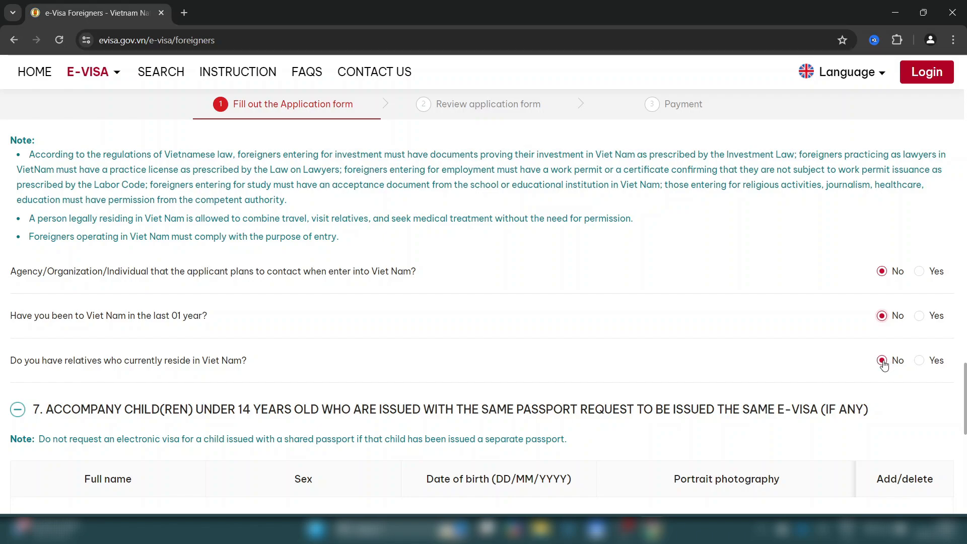
Review the section on accompanying children under 14, collapsing it to look at the expenses section and expanding it again.
{"action": "scroll", "coordinate": [296, 329], "scroll_direction": "down", "scroll_amount": 5}
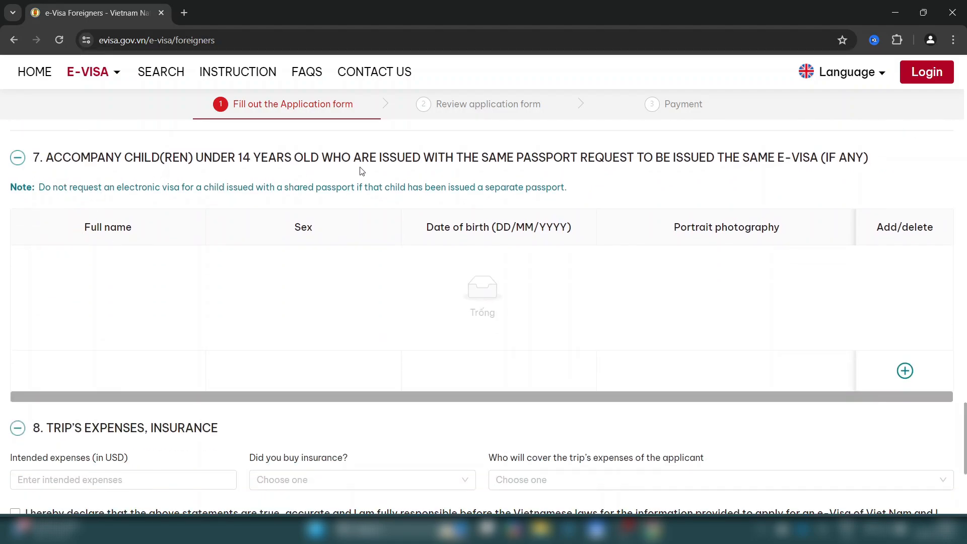
{"action": "left_click_drag", "start_coordinate": [203, 160], "coordinate": [623, 162]}
{"action": "left_click", "coordinate": [637, 178]}
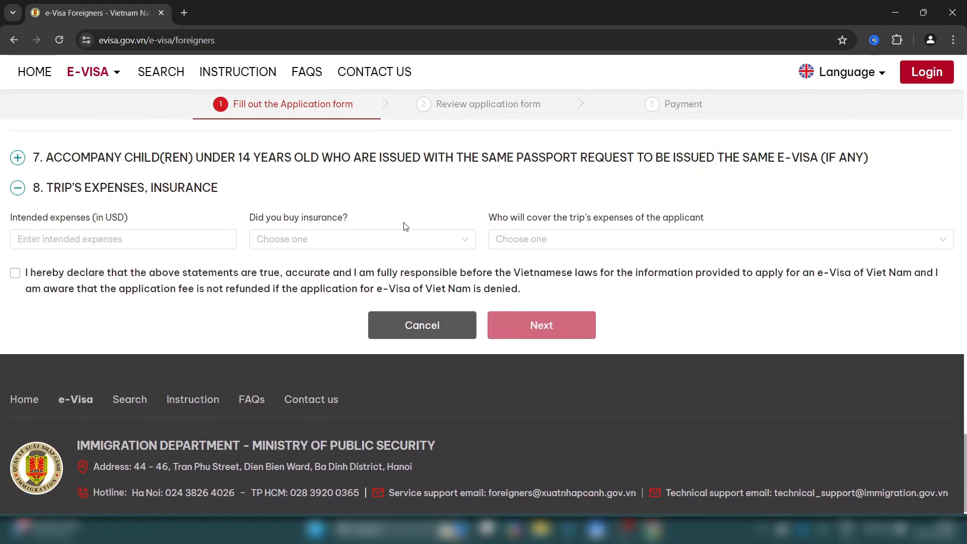
{"action": "scroll", "coordinate": [406, 226], "scroll_direction": "up", "scroll_amount": 1}
{"action": "left_click", "coordinate": [19, 221]}
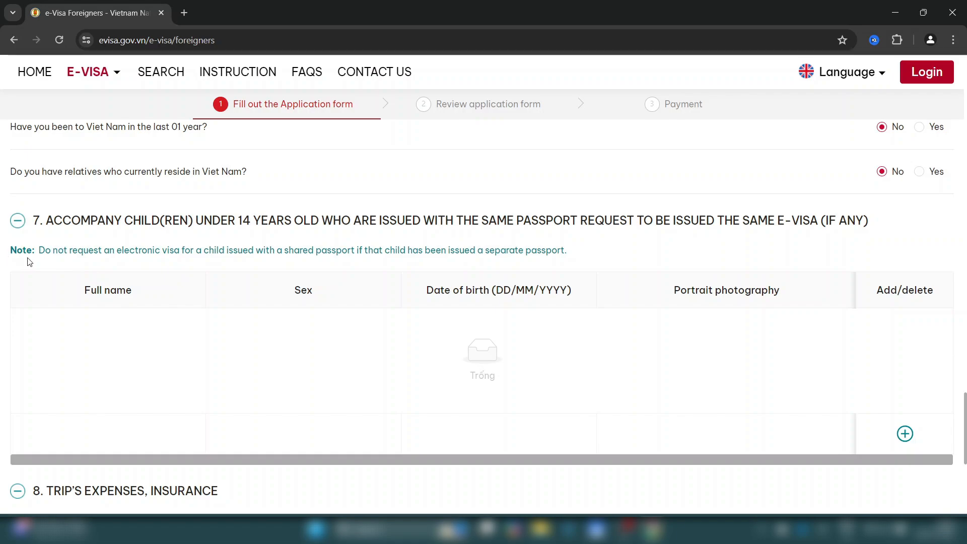
Read the note about requesting an e-Visa for a child issued with a shared passport.
{"action": "left_click_drag", "start_coordinate": [42, 250], "coordinate": [583, 255]}
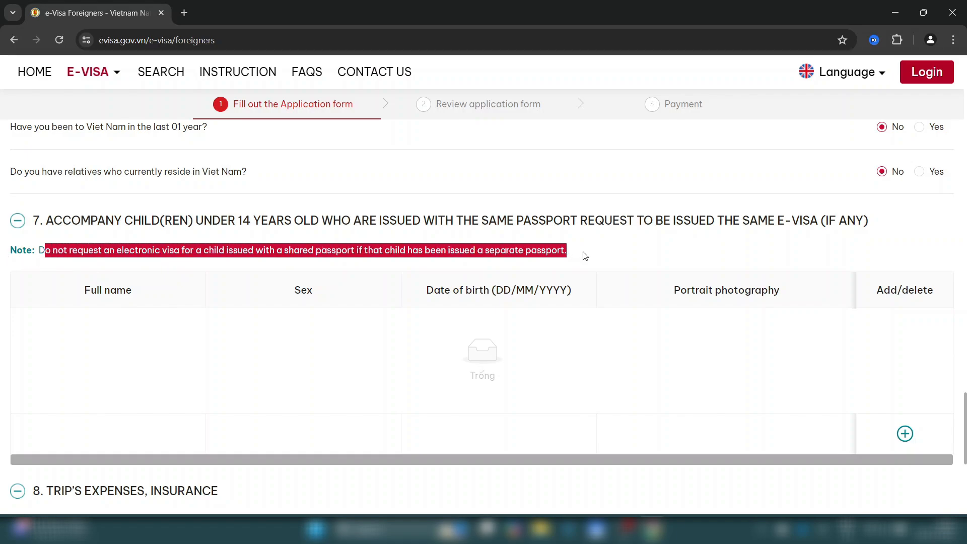
{"action": "left_click", "coordinate": [595, 257]}
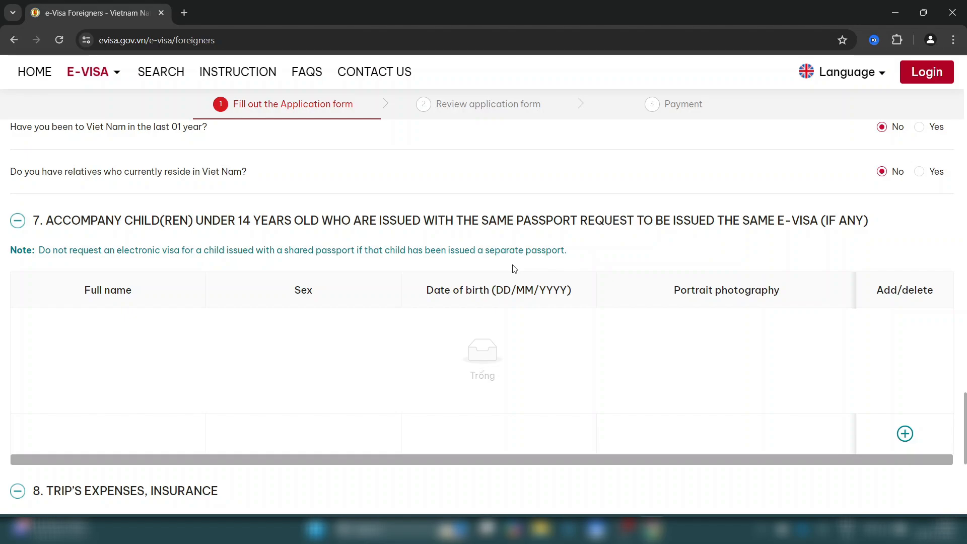
{"action": "scroll", "coordinate": [514, 269], "scroll_direction": "down", "scroll_amount": 6}
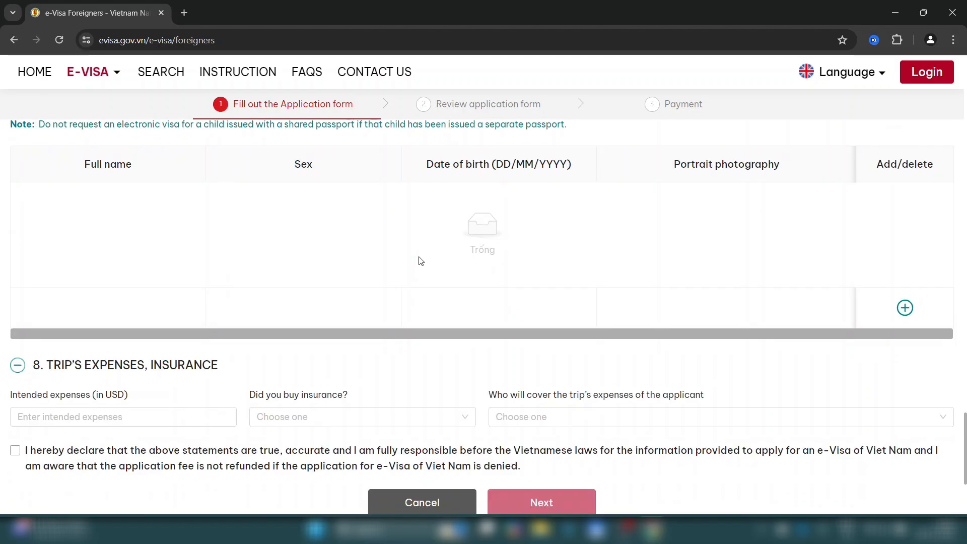
Set the trip's intended expenses to 1000 USD in the expenses and insurance section.
{"action": "left_click_drag", "start_coordinate": [46, 176], "coordinate": [266, 183]}
{"action": "left_click", "coordinate": [266, 184]}
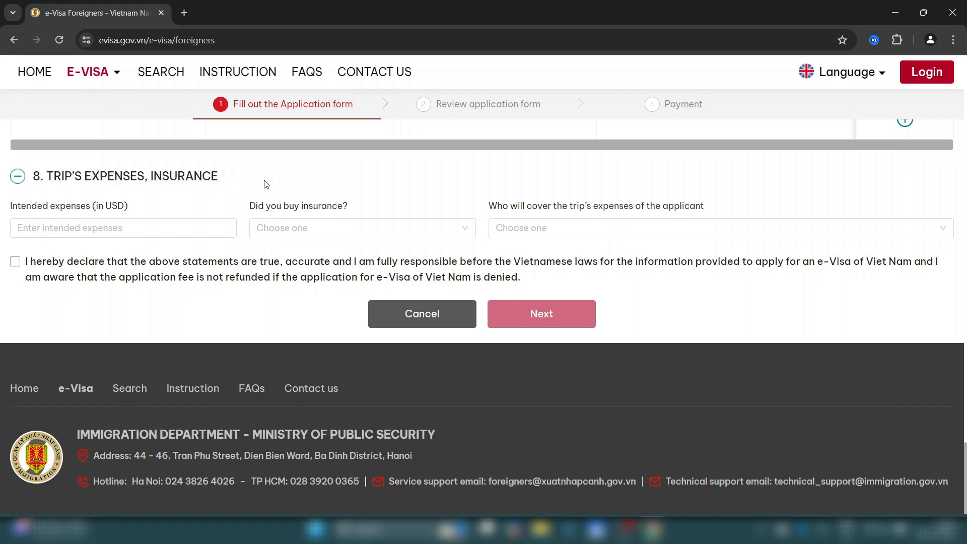
{"action": "left_click_drag", "start_coordinate": [5, 208], "coordinate": [150, 207]}
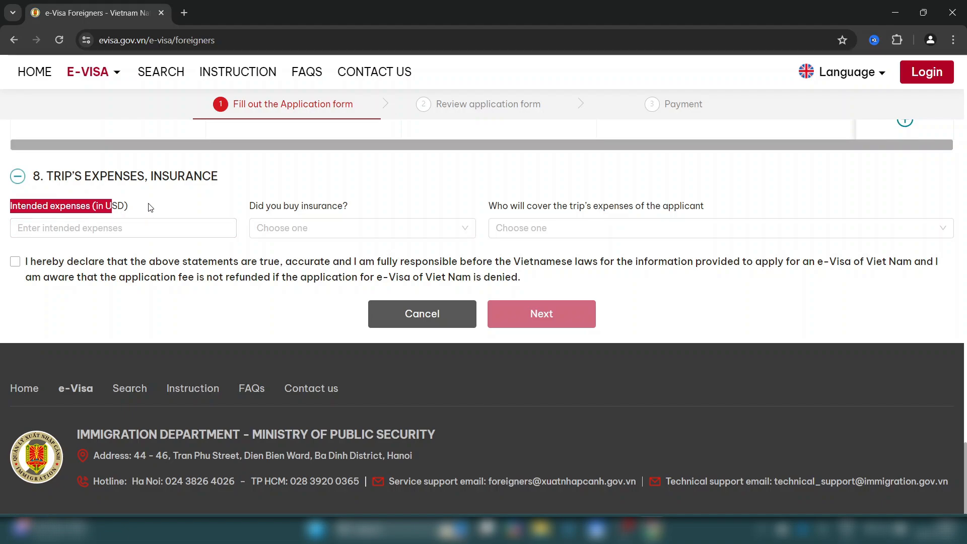
{"action": "left_click", "coordinate": [150, 208]}
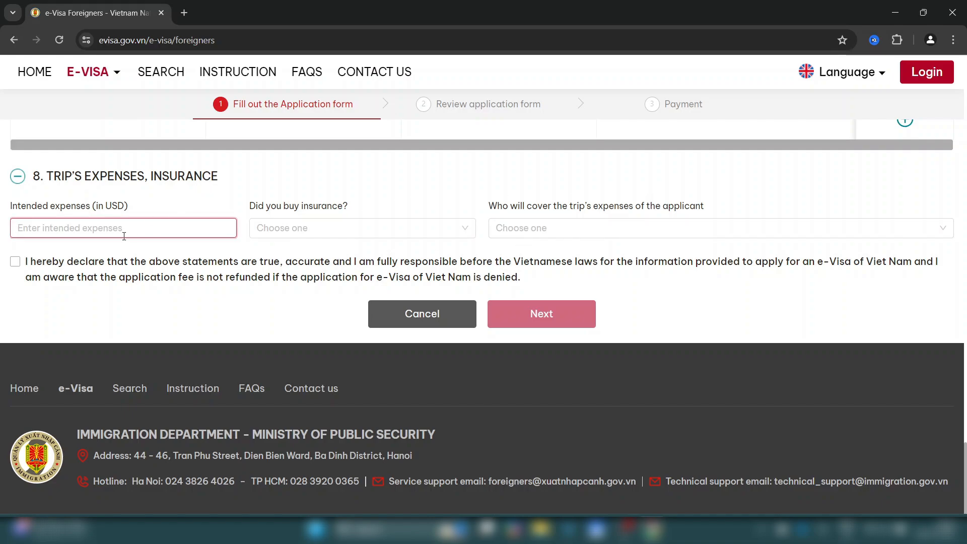
{"action": "type", "text": "1000"}
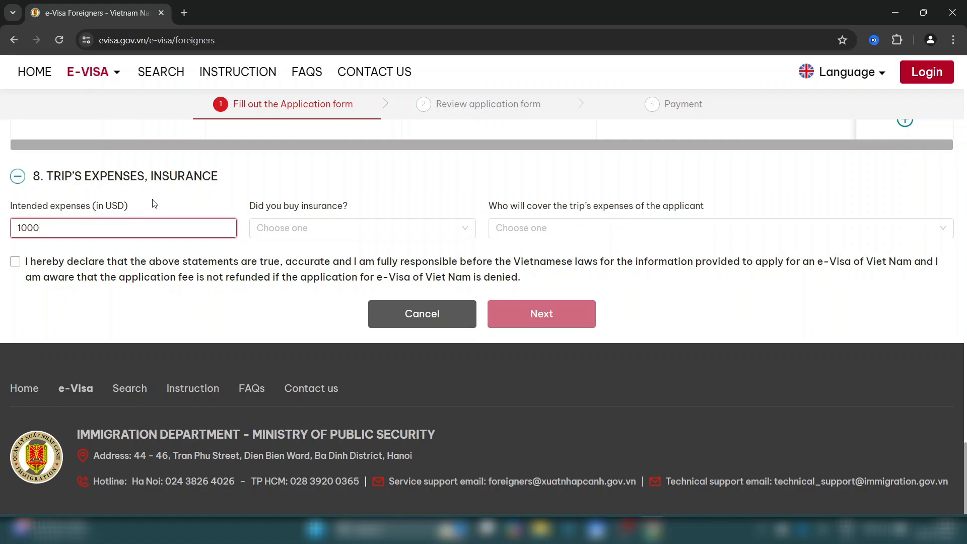
Answer No to having bought insurance and set the trip's expenses to be covered by Personal with Credit card as payment method.
{"action": "left_click", "coordinate": [378, 234]}
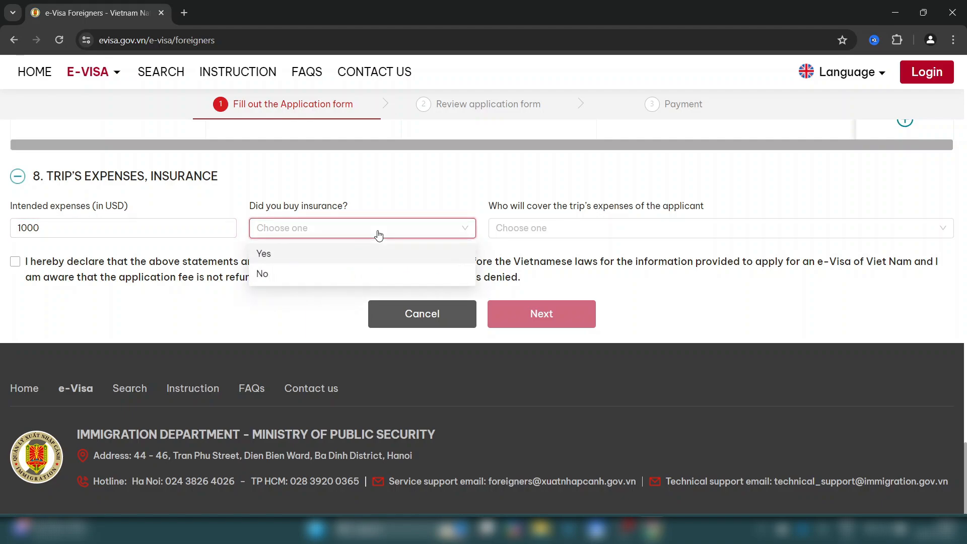
{"action": "left_click", "coordinate": [274, 281]}
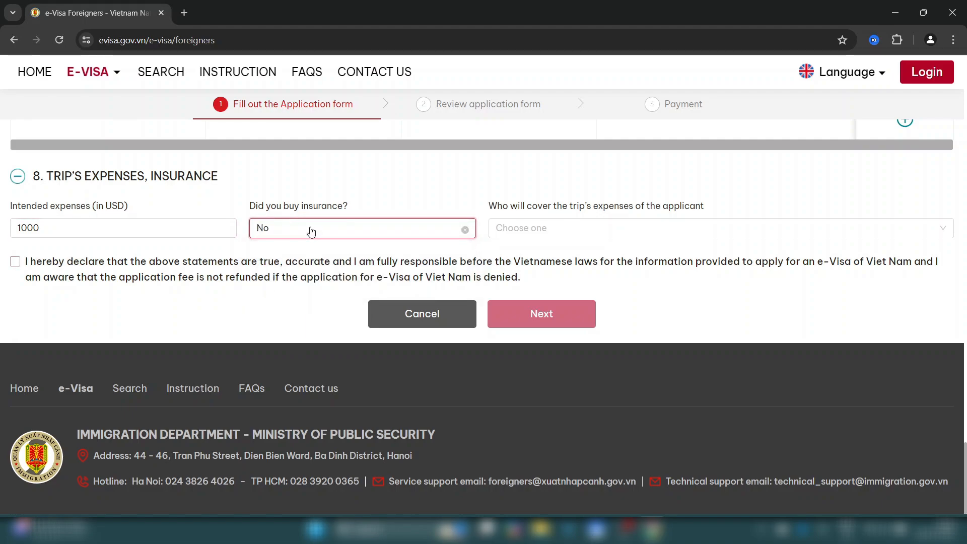
{"action": "left_click", "coordinate": [310, 231]}
{"action": "left_click", "coordinate": [294, 277]}
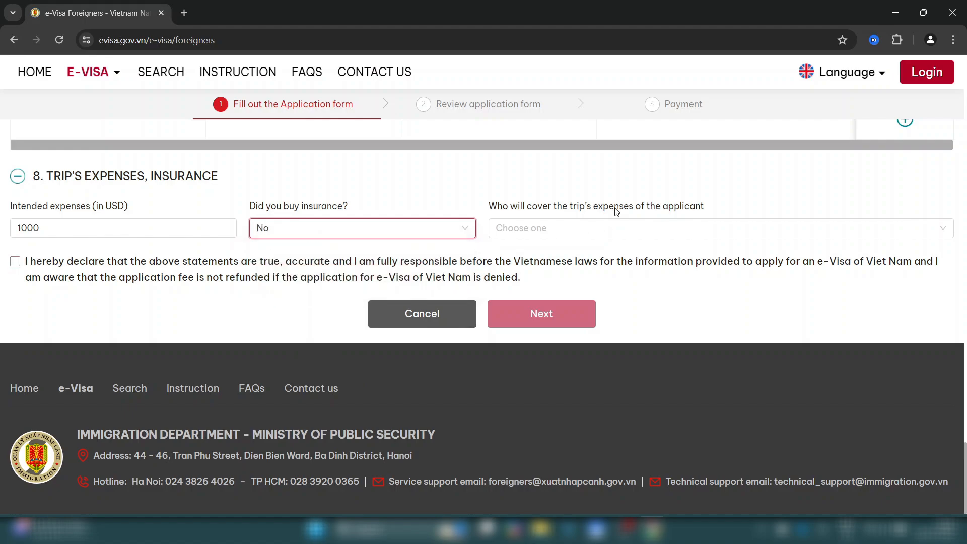
{"action": "left_click", "coordinate": [557, 232]}
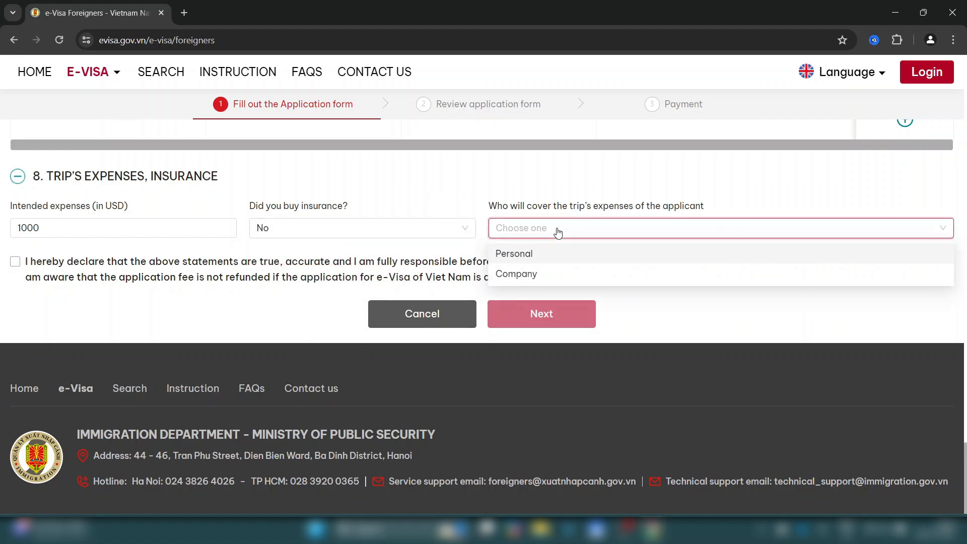
{"action": "left_click", "coordinate": [516, 253]}
{"action": "scroll", "coordinate": [356, 365], "scroll_direction": "up", "scroll_amount": 1}
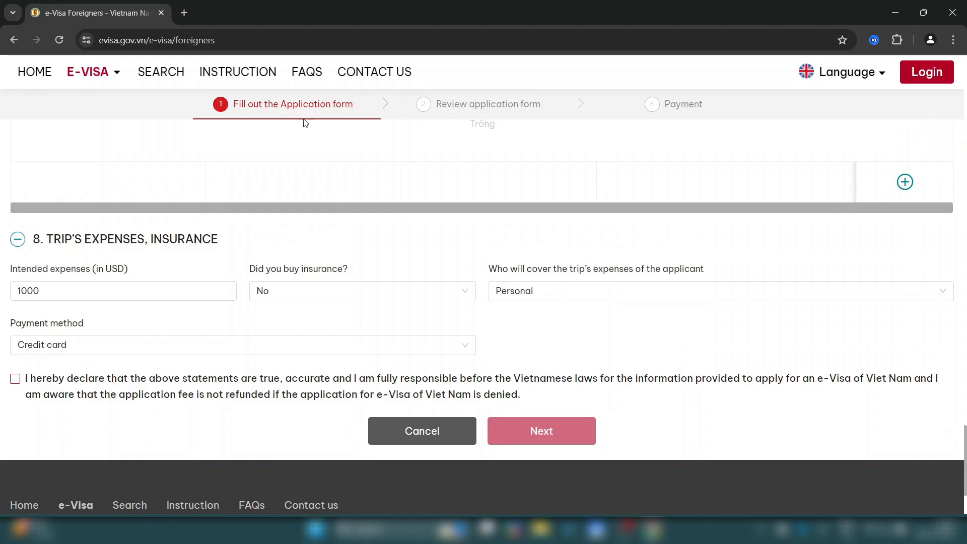
Accept the declaration that the statements are true and proceed to the application review.
{"action": "left_click", "coordinate": [15, 380]}
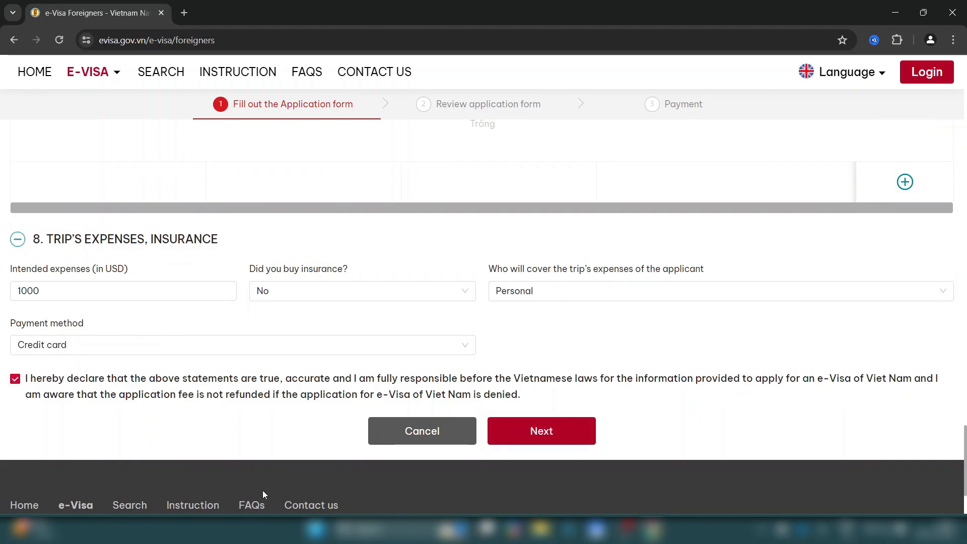
{"action": "left_click", "coordinate": [555, 441]}
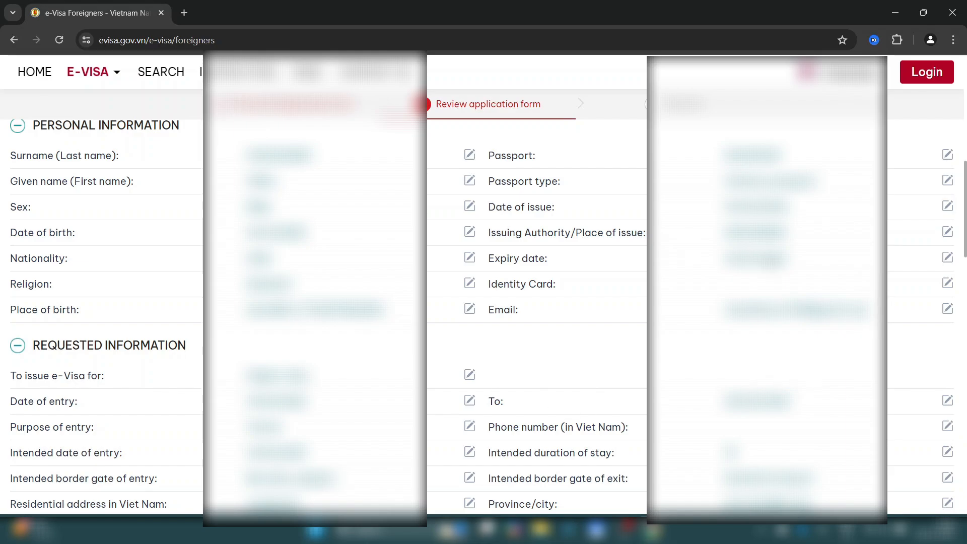
Look through the application review, enter the captcha security code and continue to the payment stage.
{"action": "scroll", "coordinate": [517, 380], "scroll_direction": "down", "scroll_amount": 15}
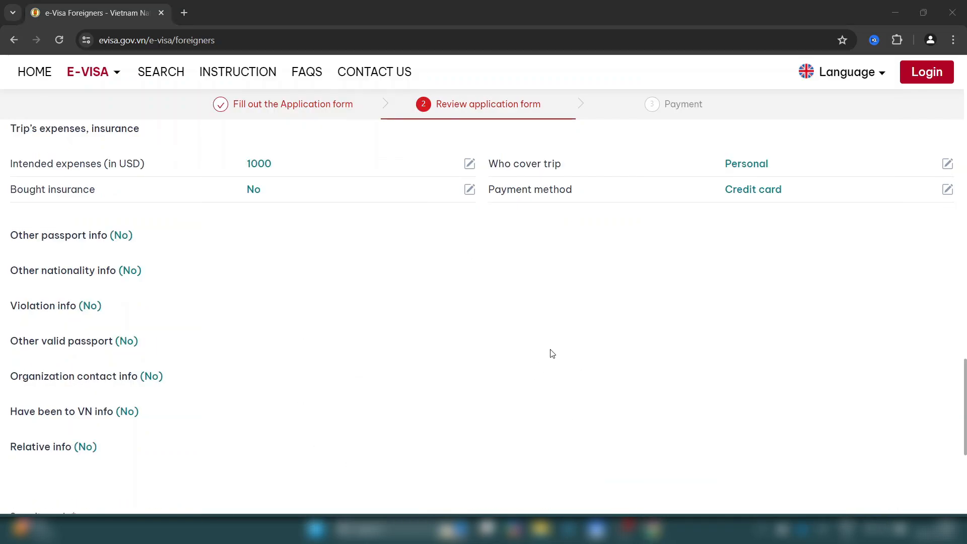
{"action": "scroll", "coordinate": [260, 319], "scroll_direction": "down", "scroll_amount": 4}
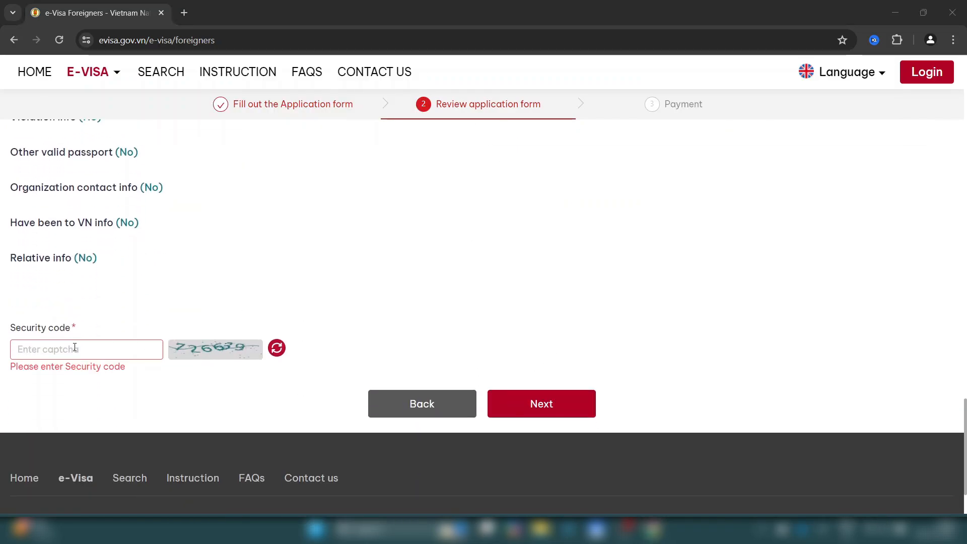
{"action": "left_click", "coordinate": [74, 348]}
{"action": "type", "text": "72"}
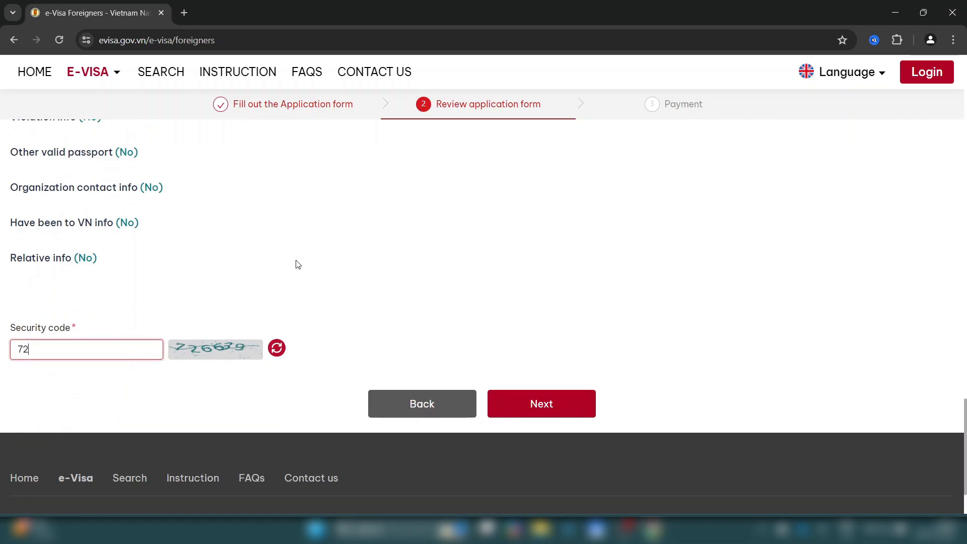
{"action": "type", "text": "6639"}
{"action": "left_click", "coordinate": [542, 404]}
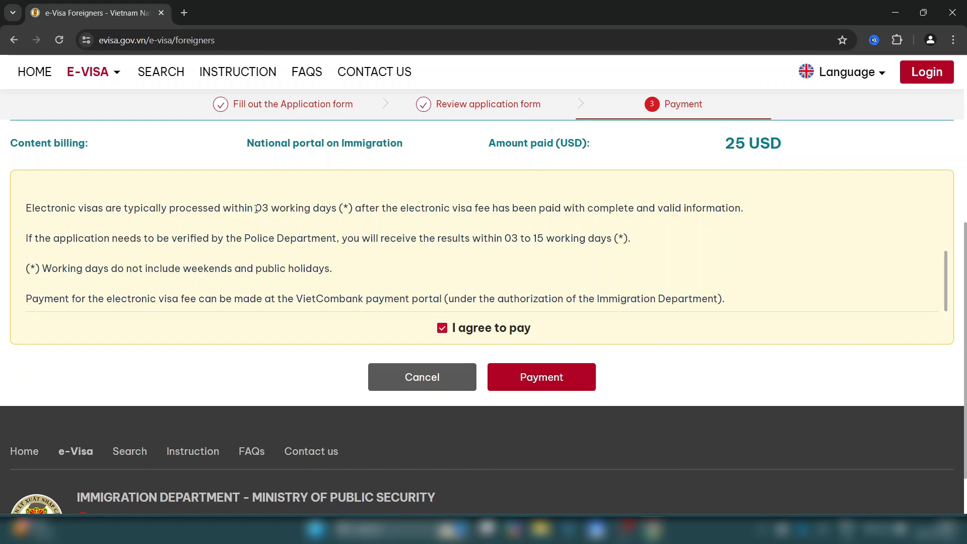
Read the payment notice's statements on processing times in working days and on Police Department verification.
{"action": "left_click_drag", "start_coordinate": [256, 209], "coordinate": [470, 212]}
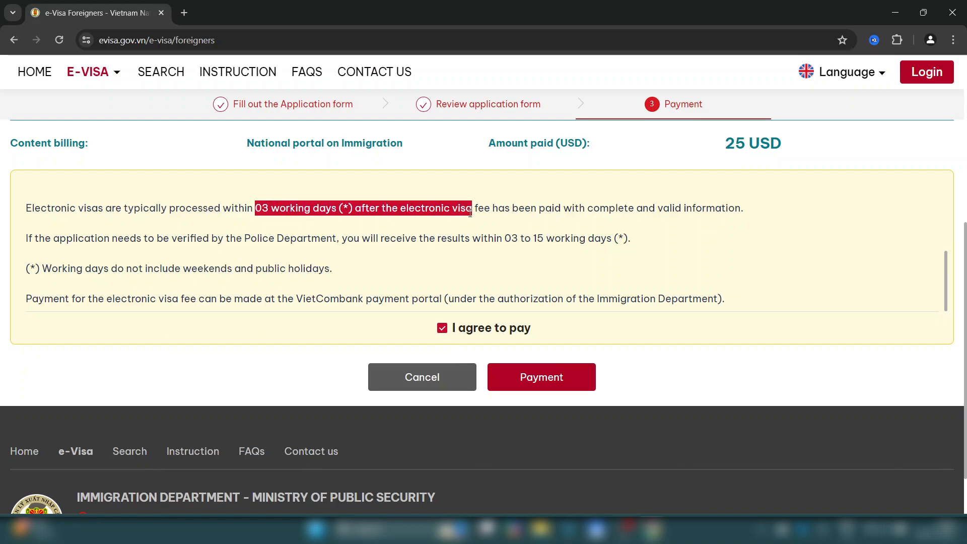
{"action": "left_click", "coordinate": [304, 256]}
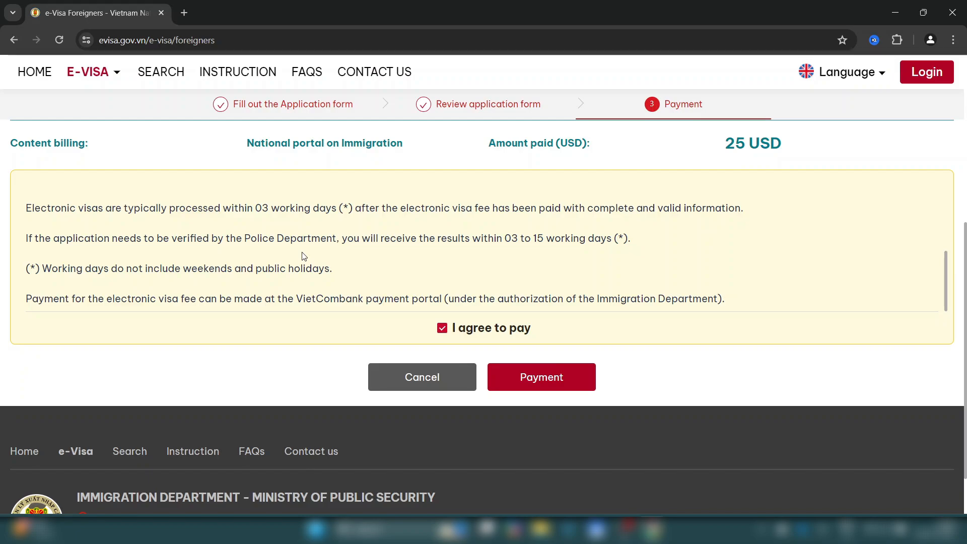
{"action": "left_click_drag", "start_coordinate": [537, 241], "coordinate": [607, 254]}
{"action": "left_click", "coordinate": [522, 339]}
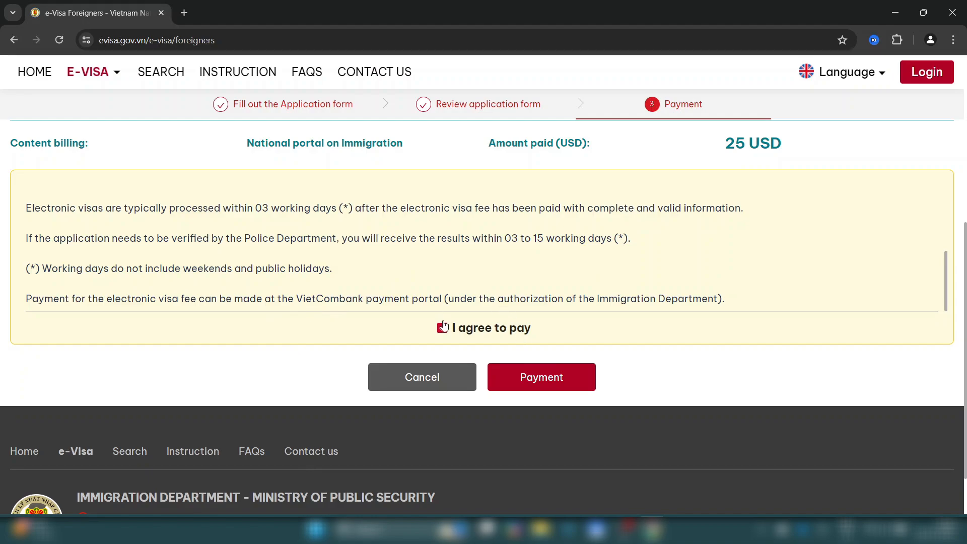